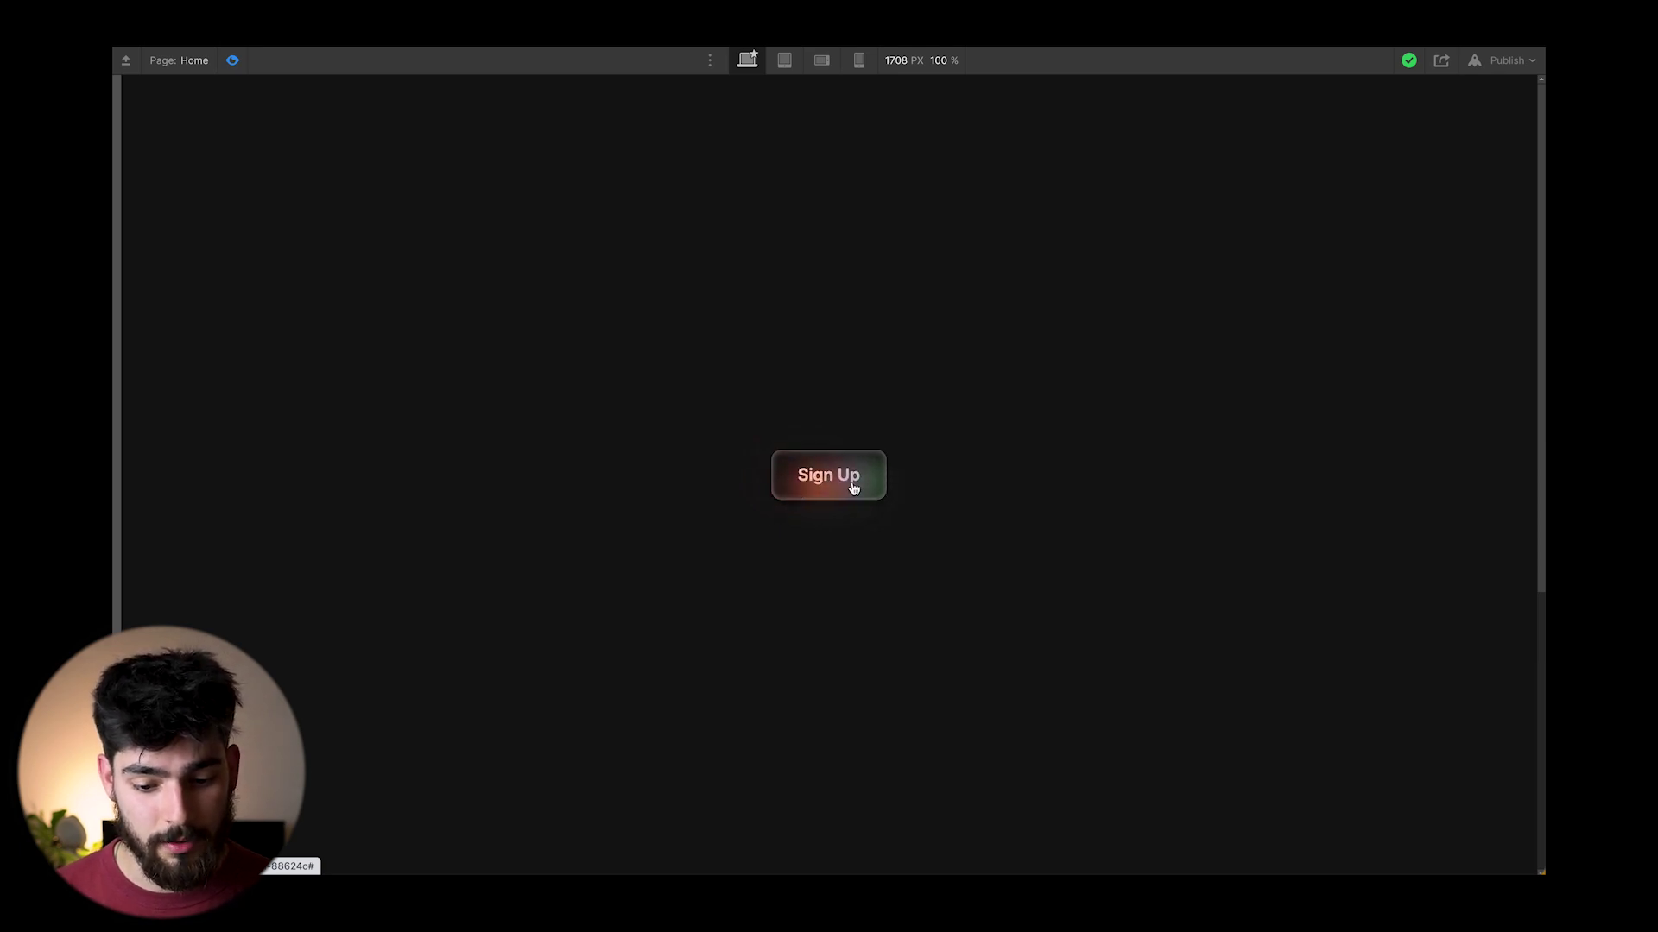
Exit Preview and widen the Navigator panel so the layer names are readable
key(ctrl+plus)
key(ctrl+plus)
key(ctrl+plus)
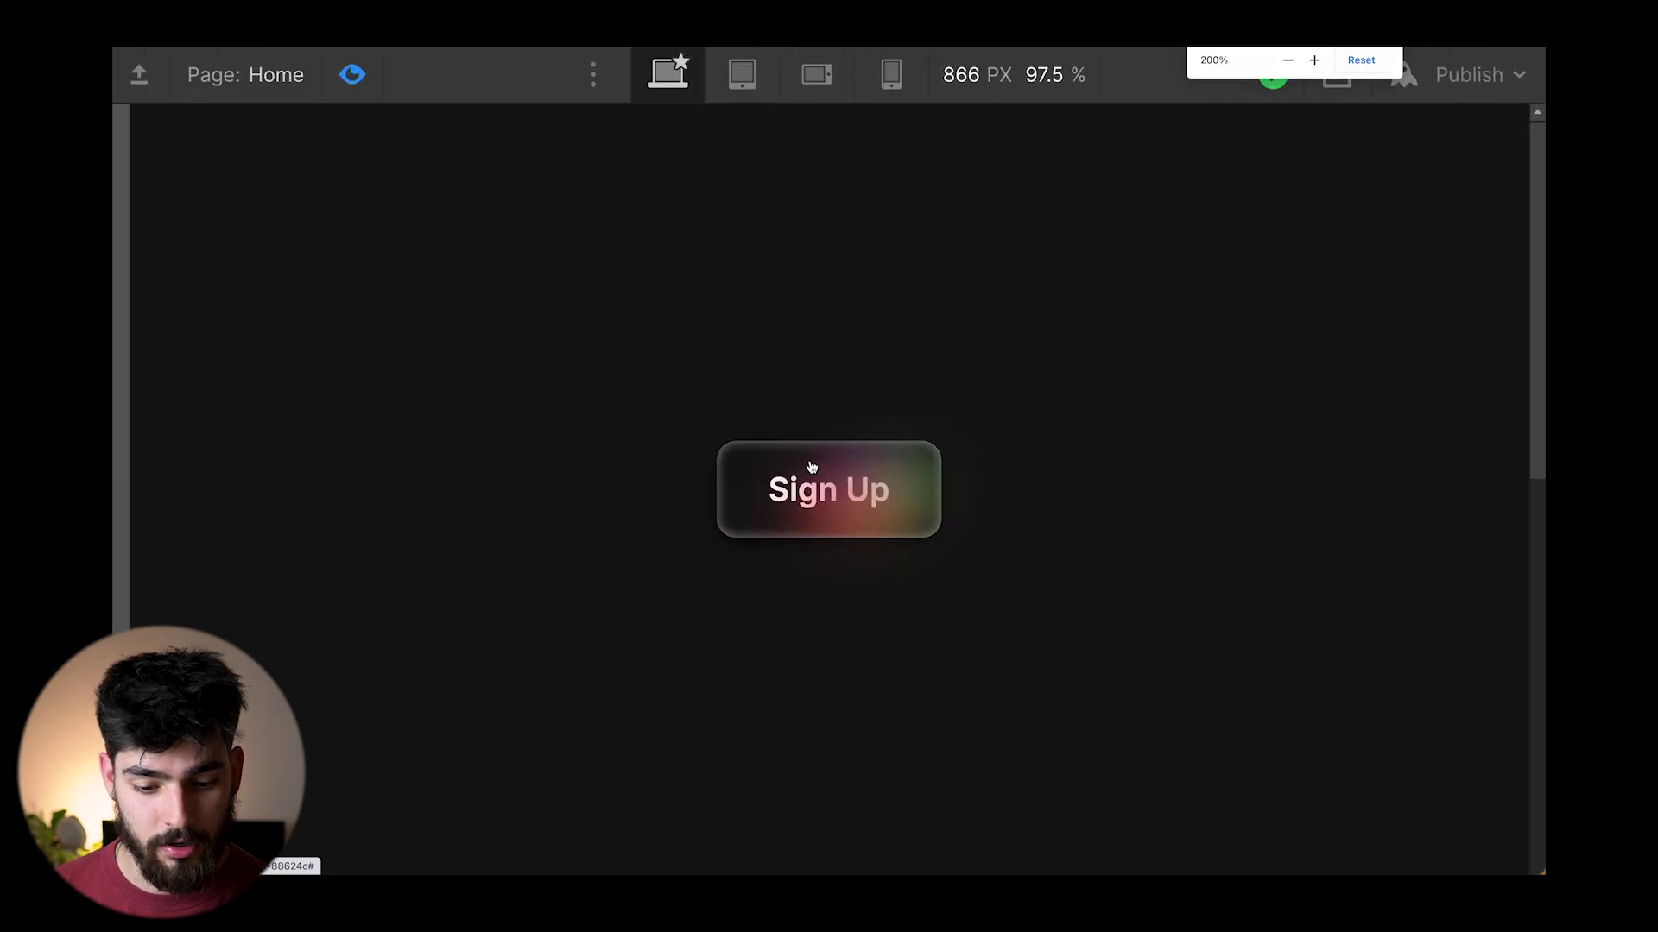
key(ctrl+minus)
key(ctrl+minus)
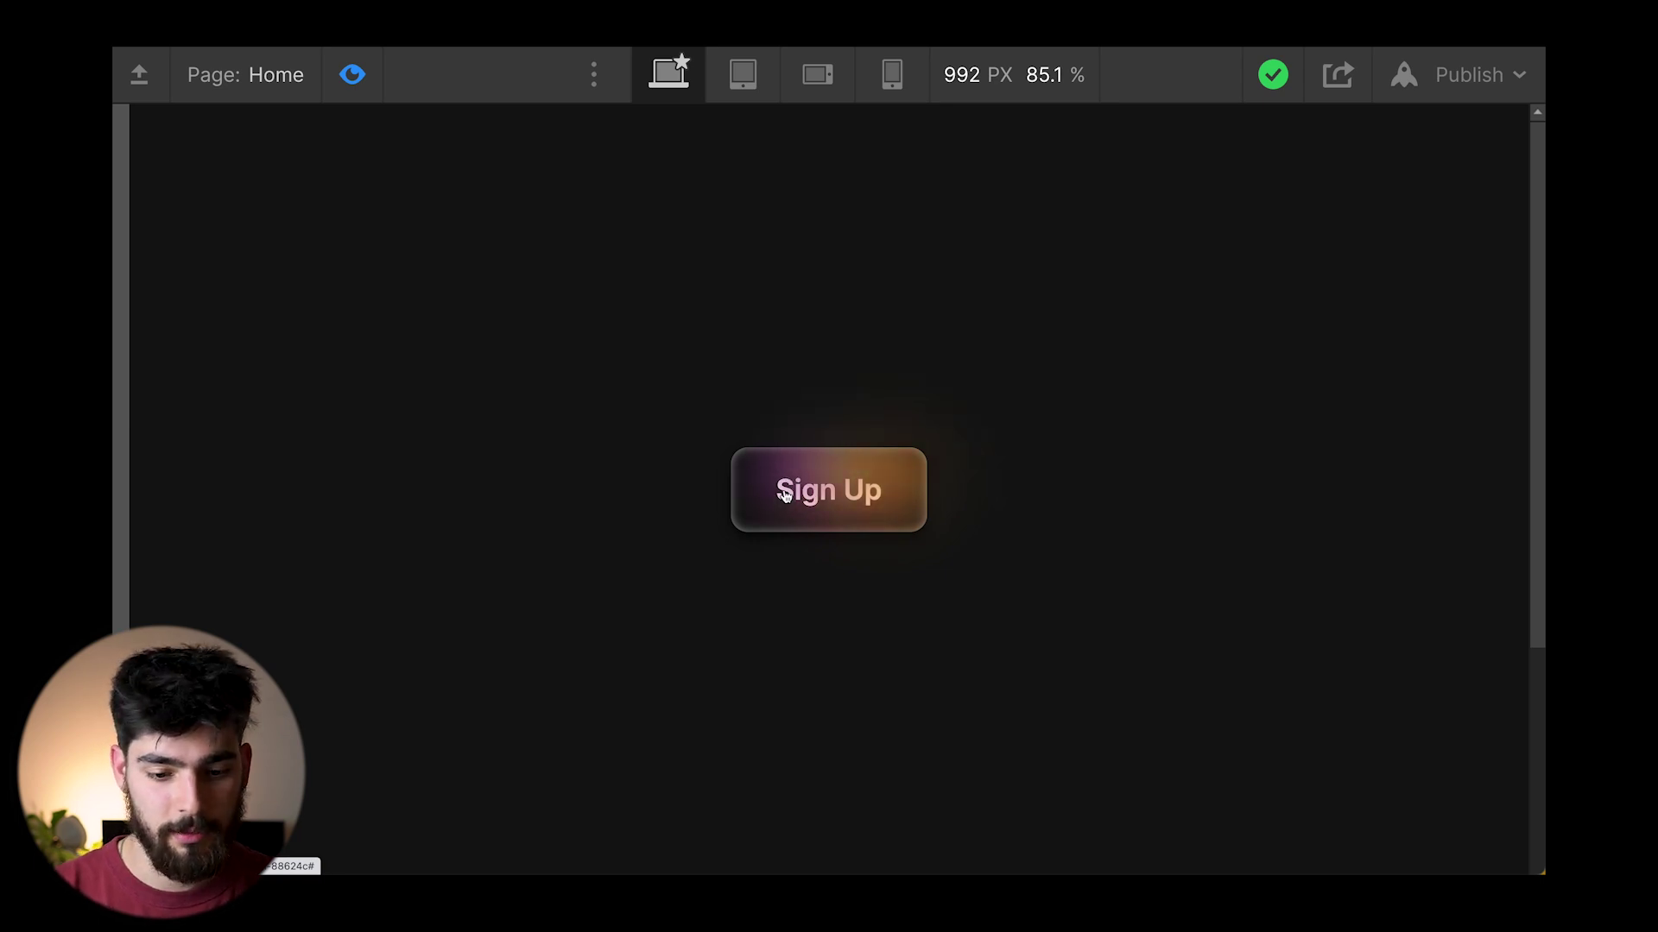
key(ctrl+0)
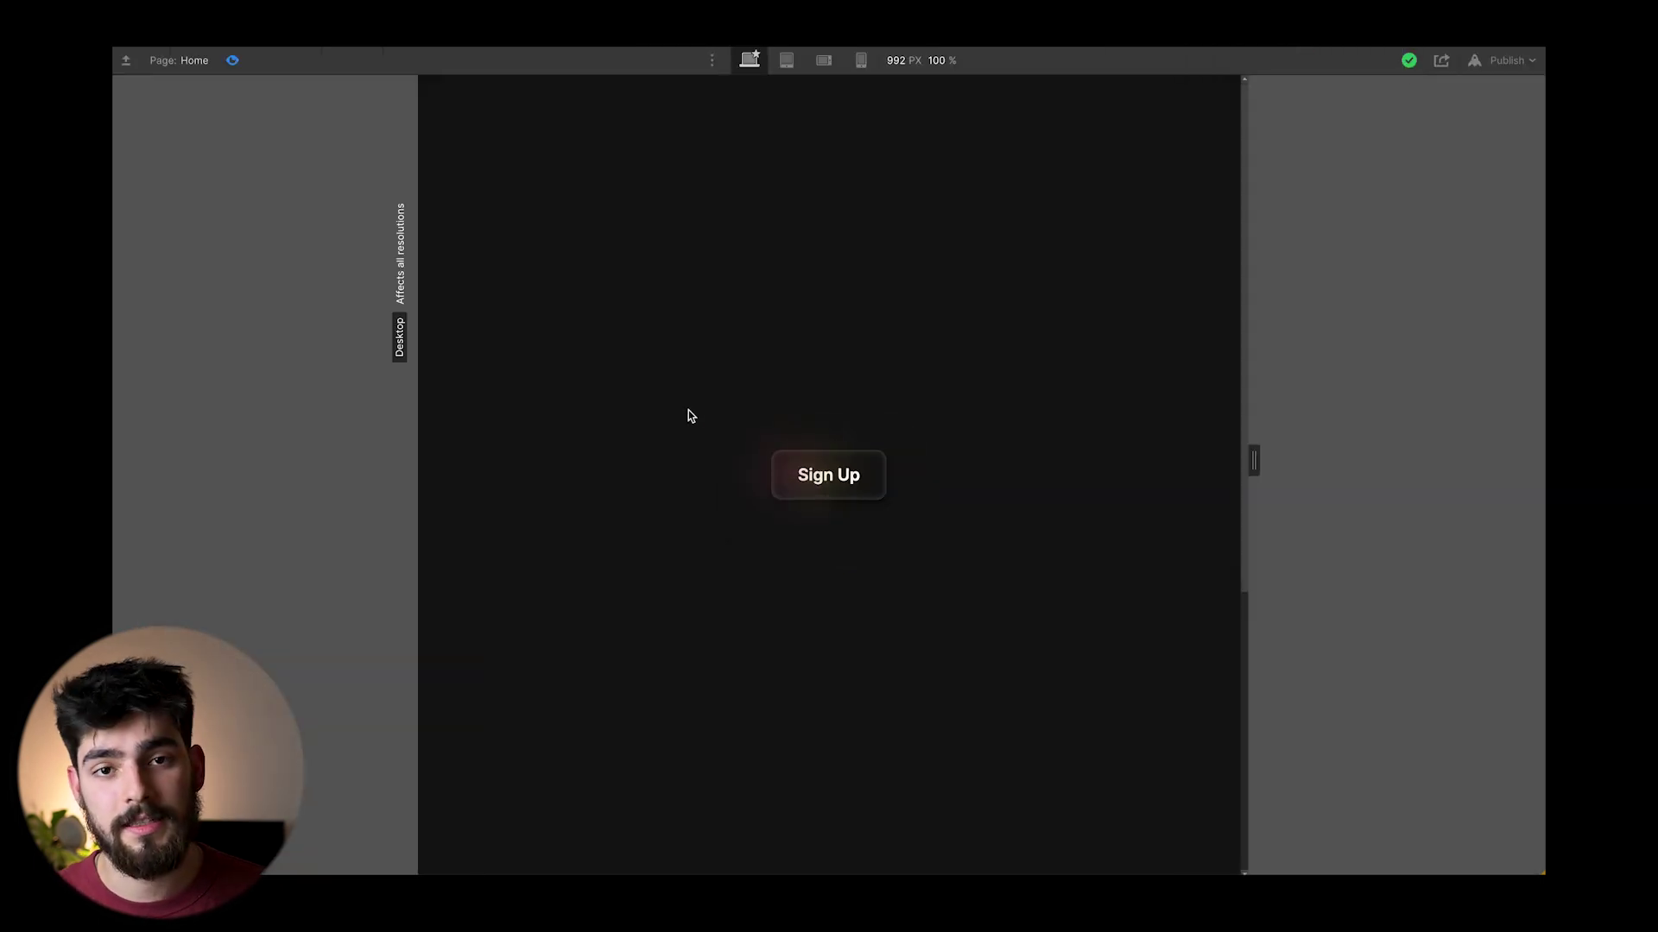
click(232, 61)
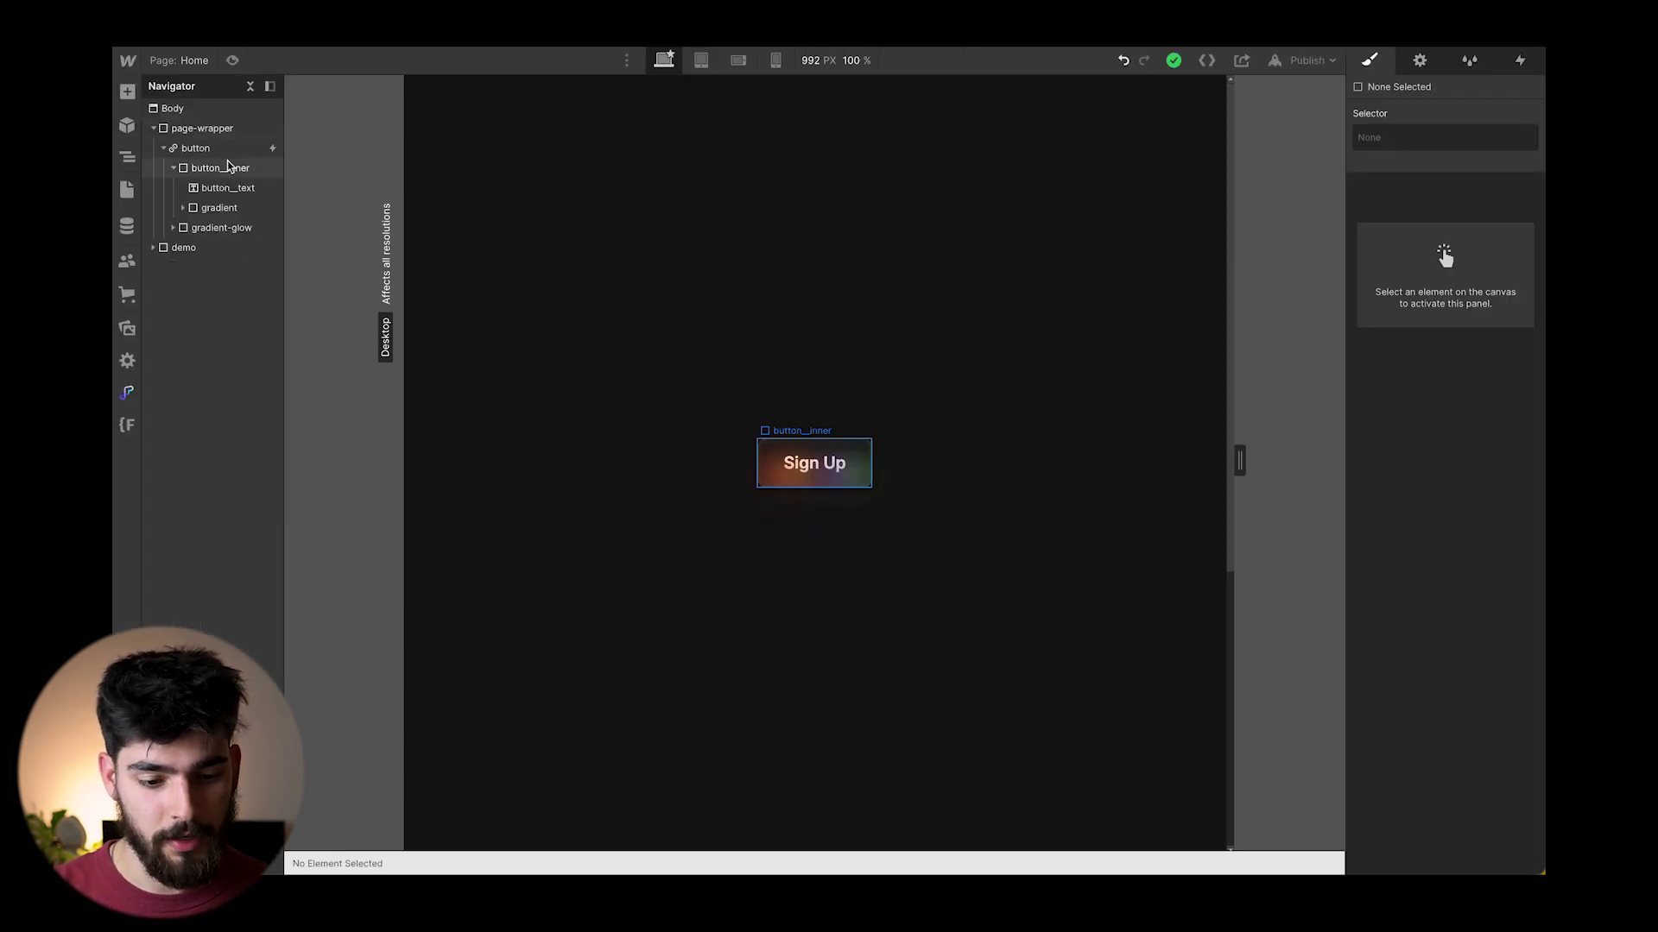
drag(281, 206, 440, 211)
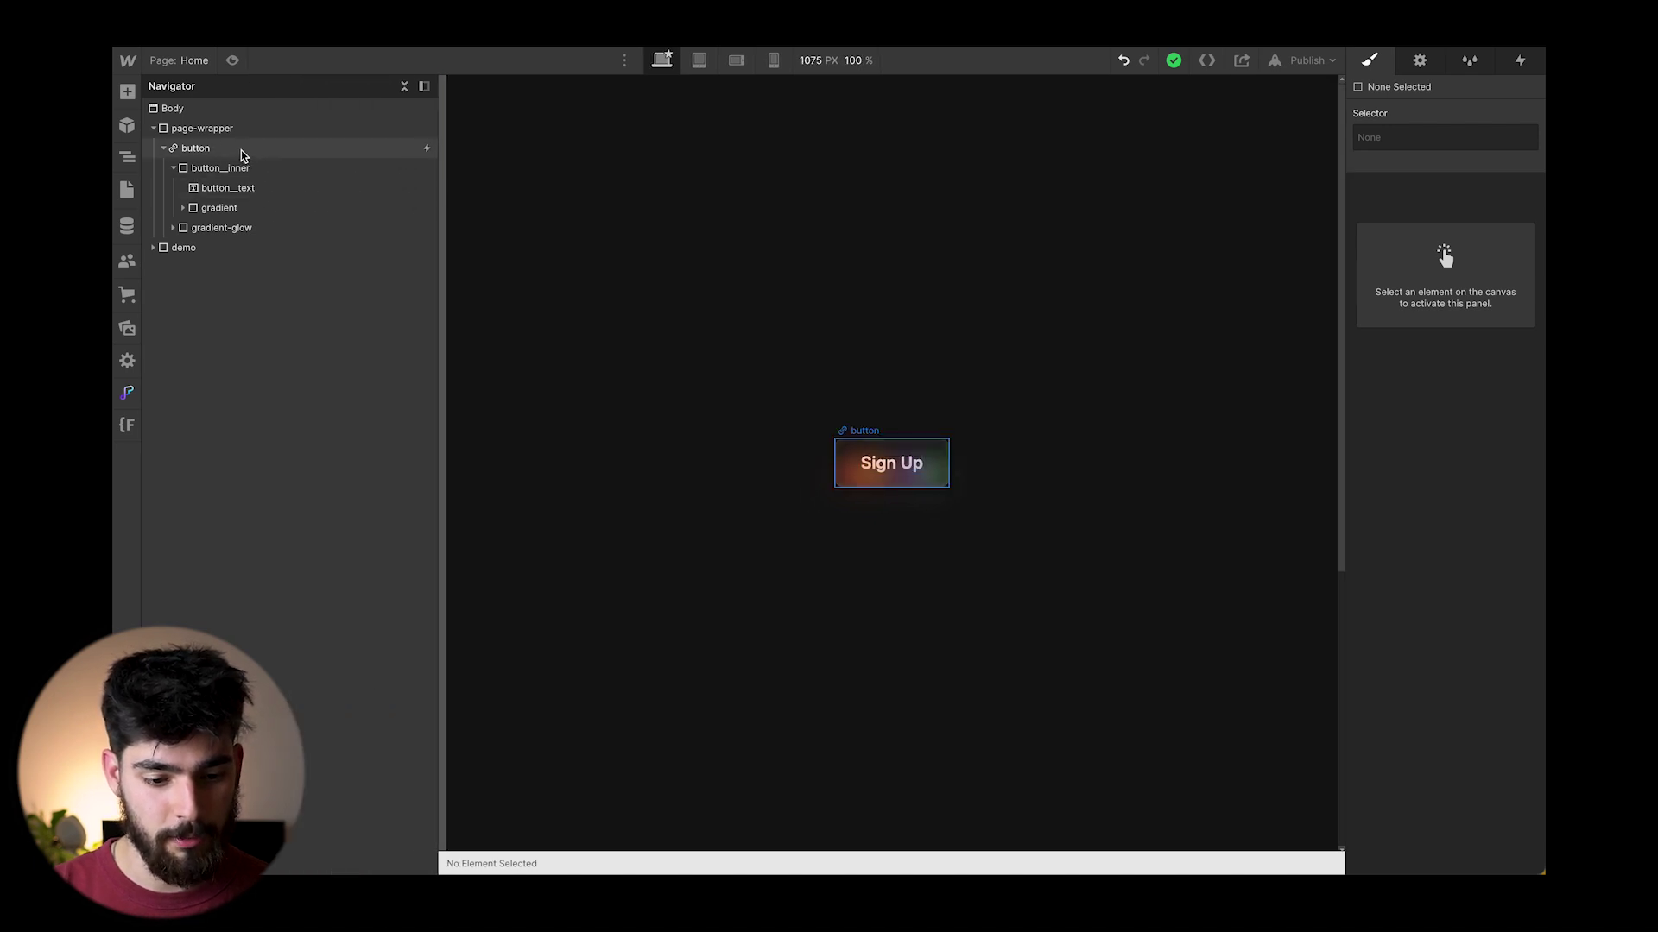
Inspect the Sign Up button's layers: button, button_inner, button_text, gradient and gradient-glow
click(241, 150)
click(299, 170)
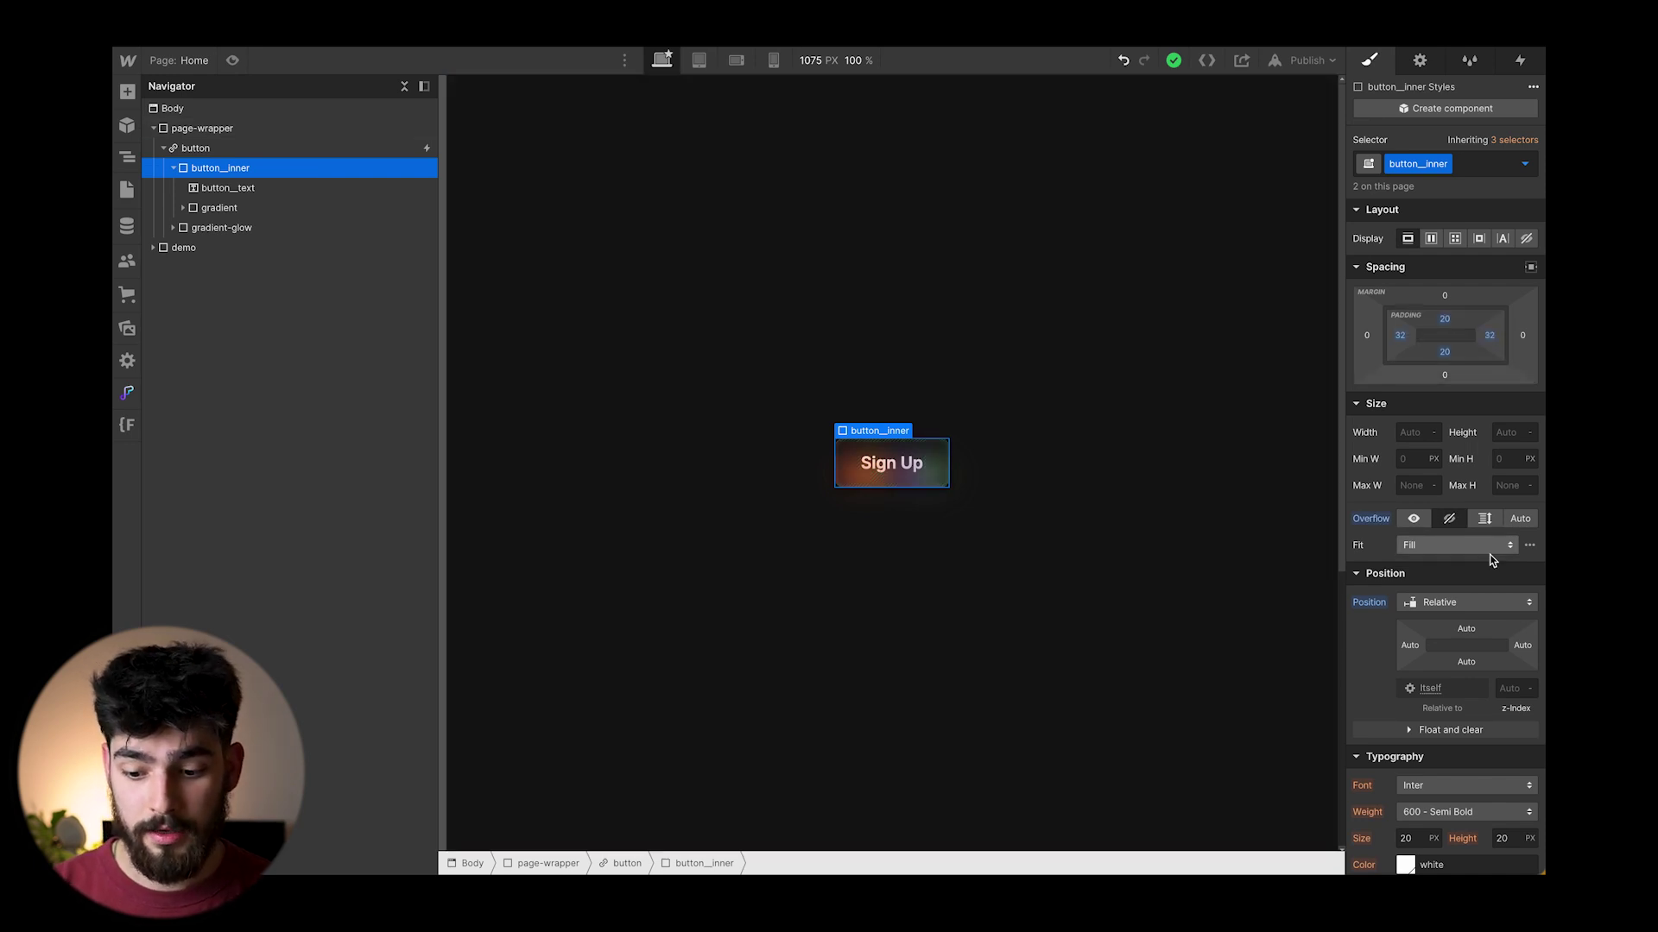
click(207, 189)
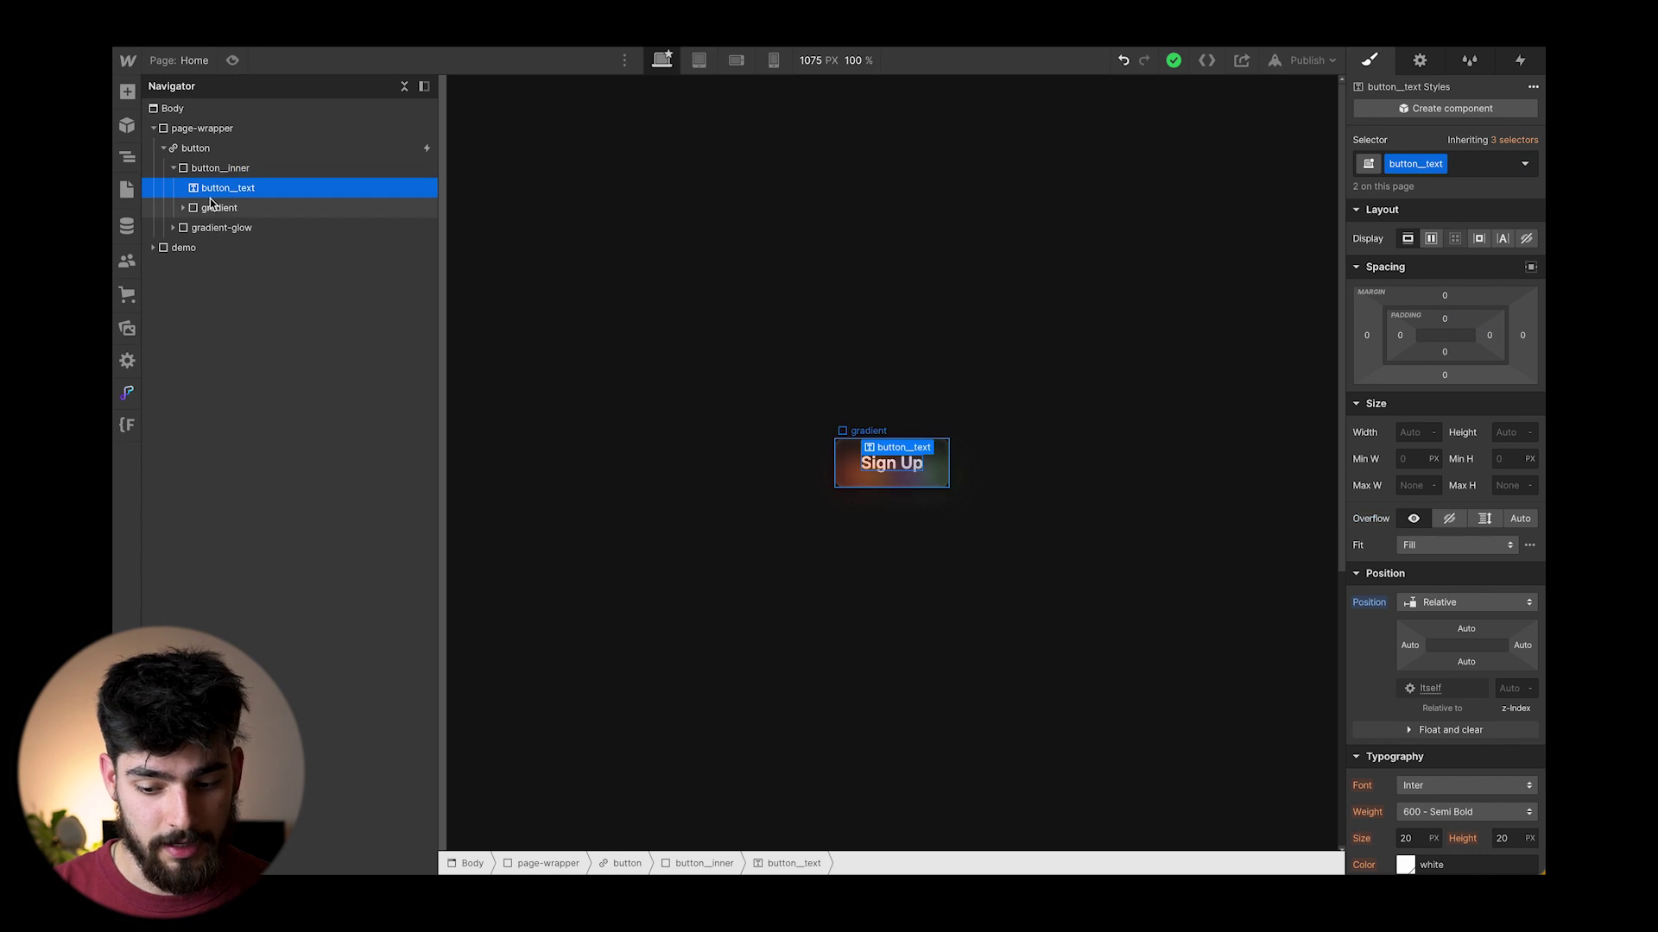
click(222, 208)
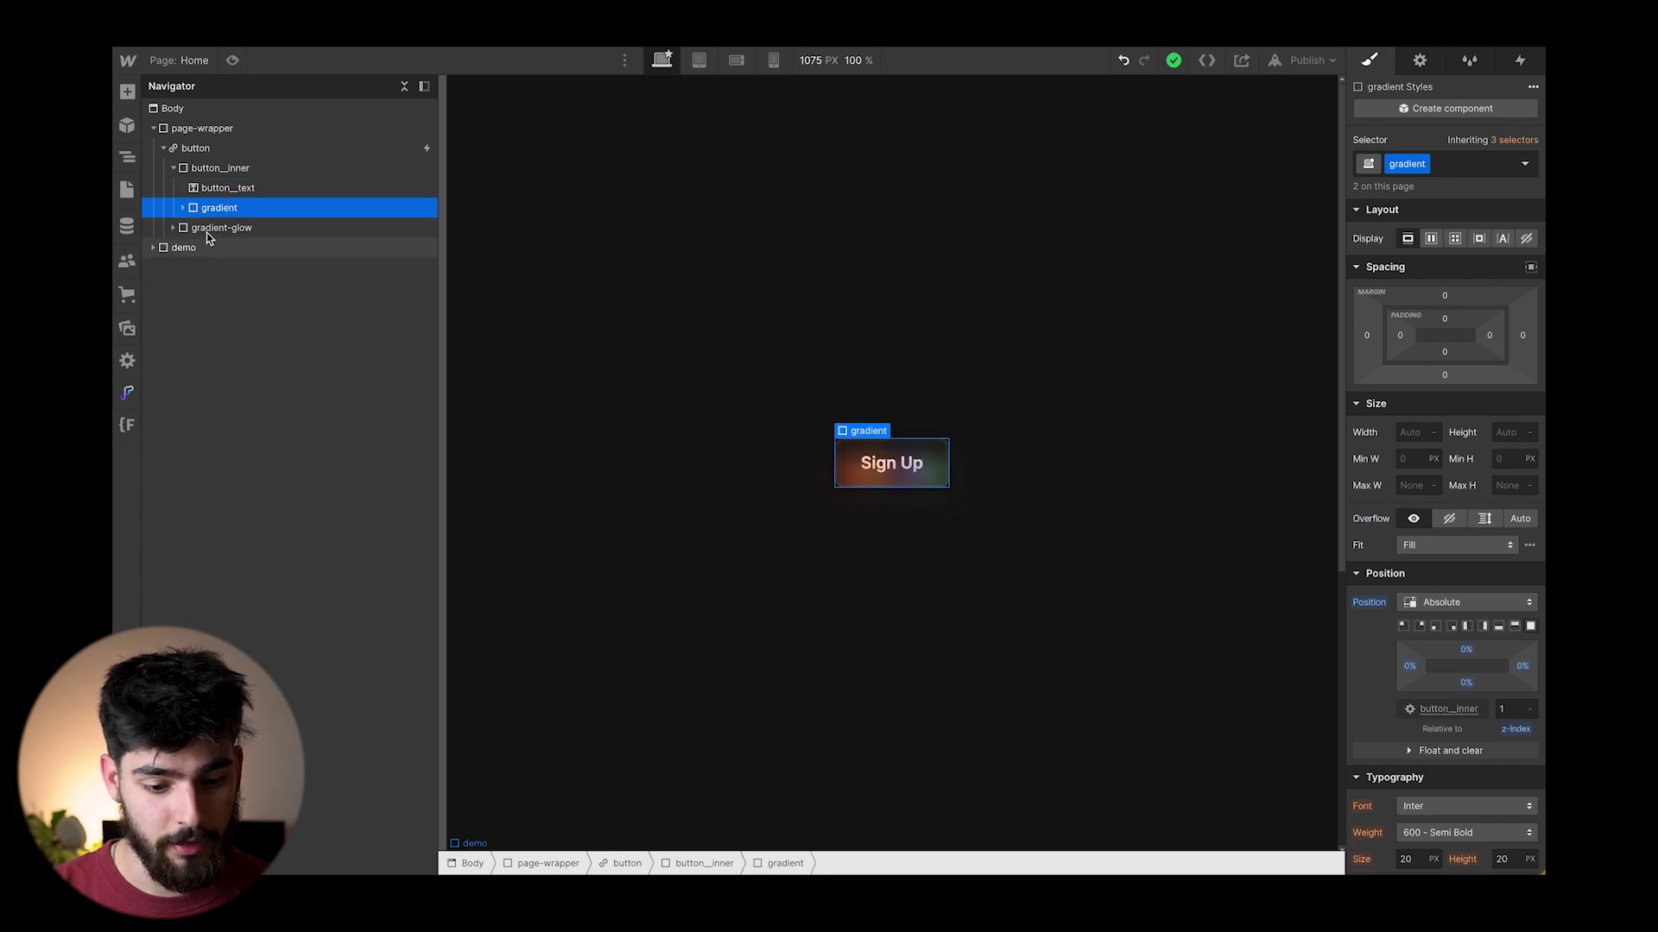
click(201, 229)
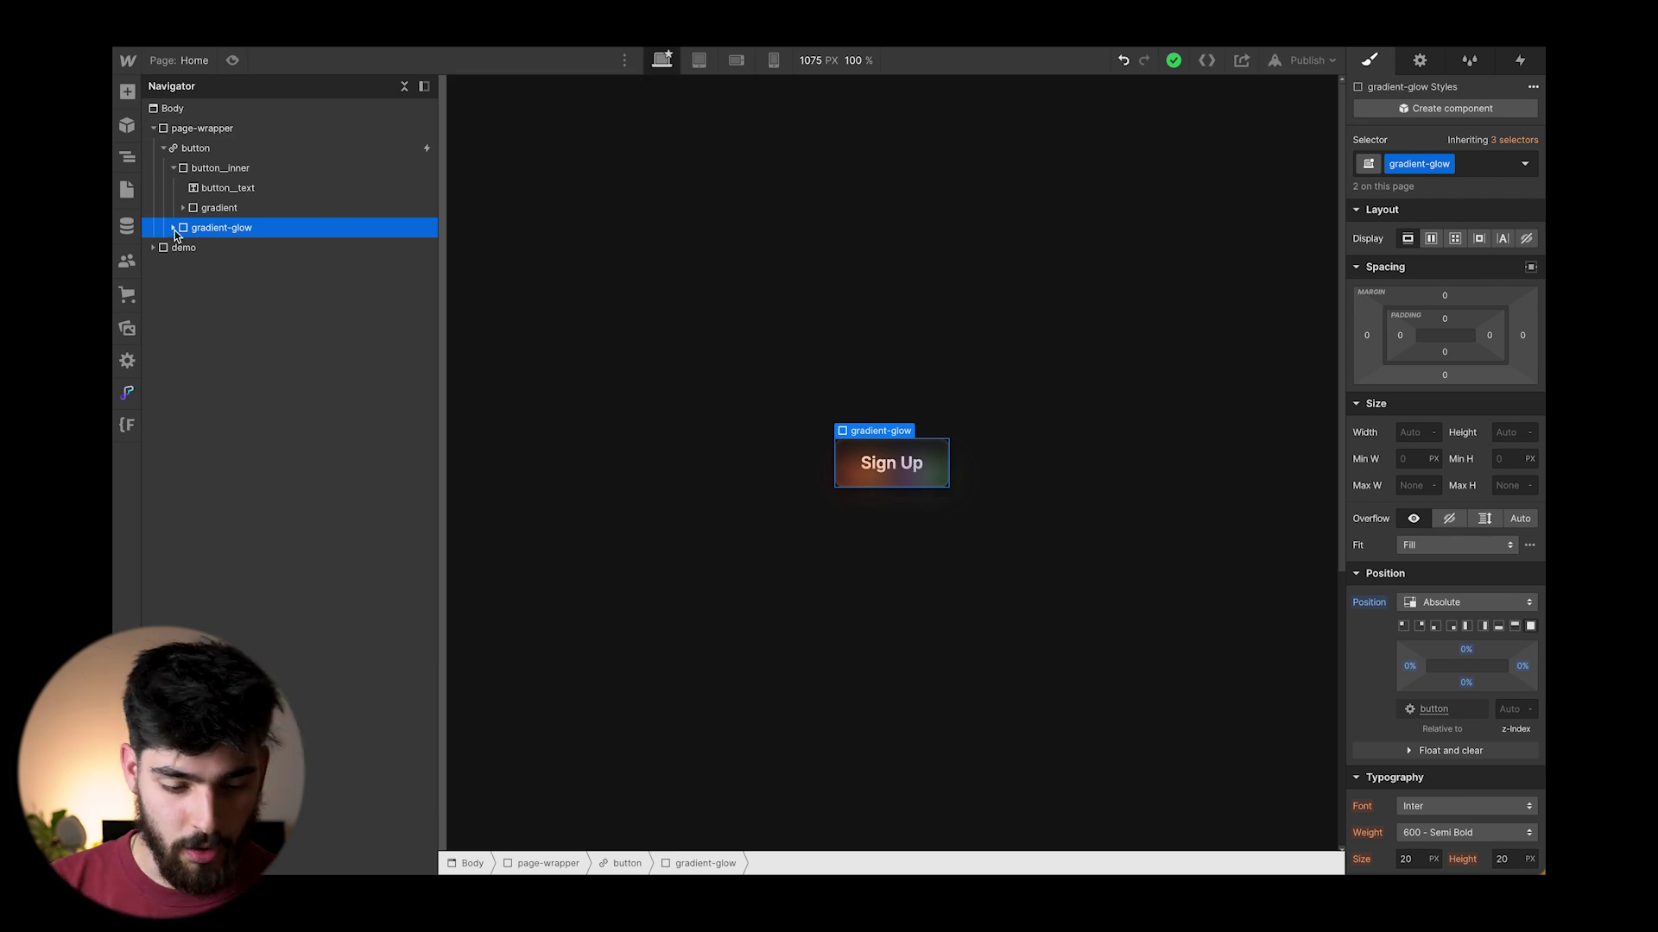
Review the button's interactions, then expand gradient and inspect its two gradient__ball elements
click(278, 151)
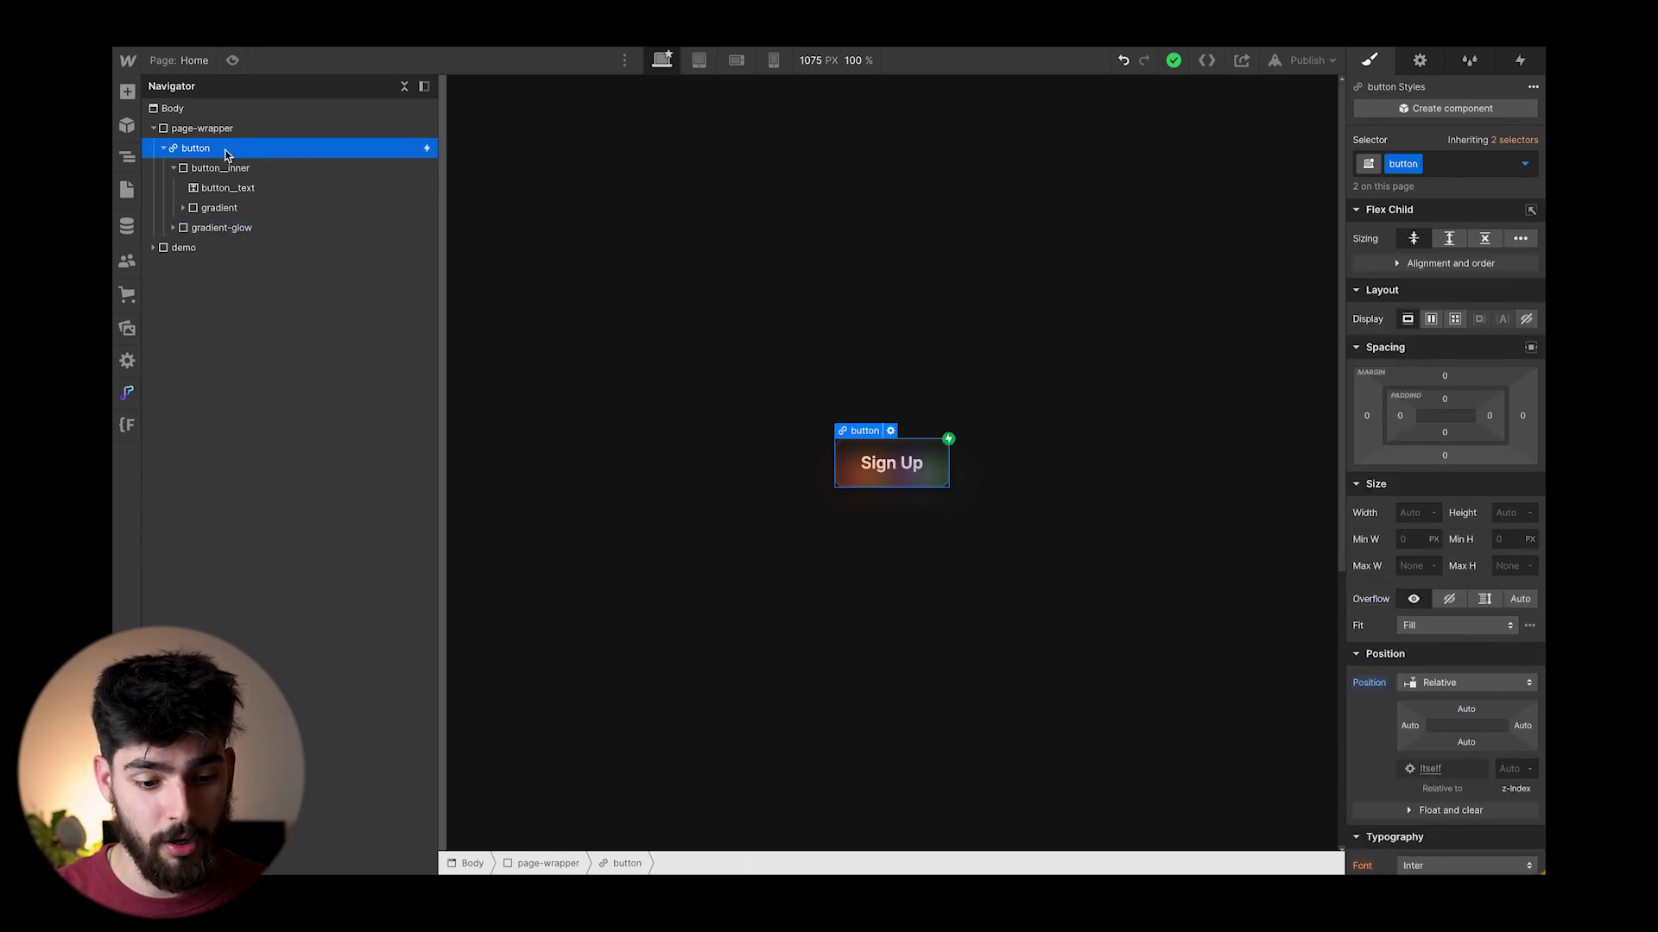
click(1521, 62)
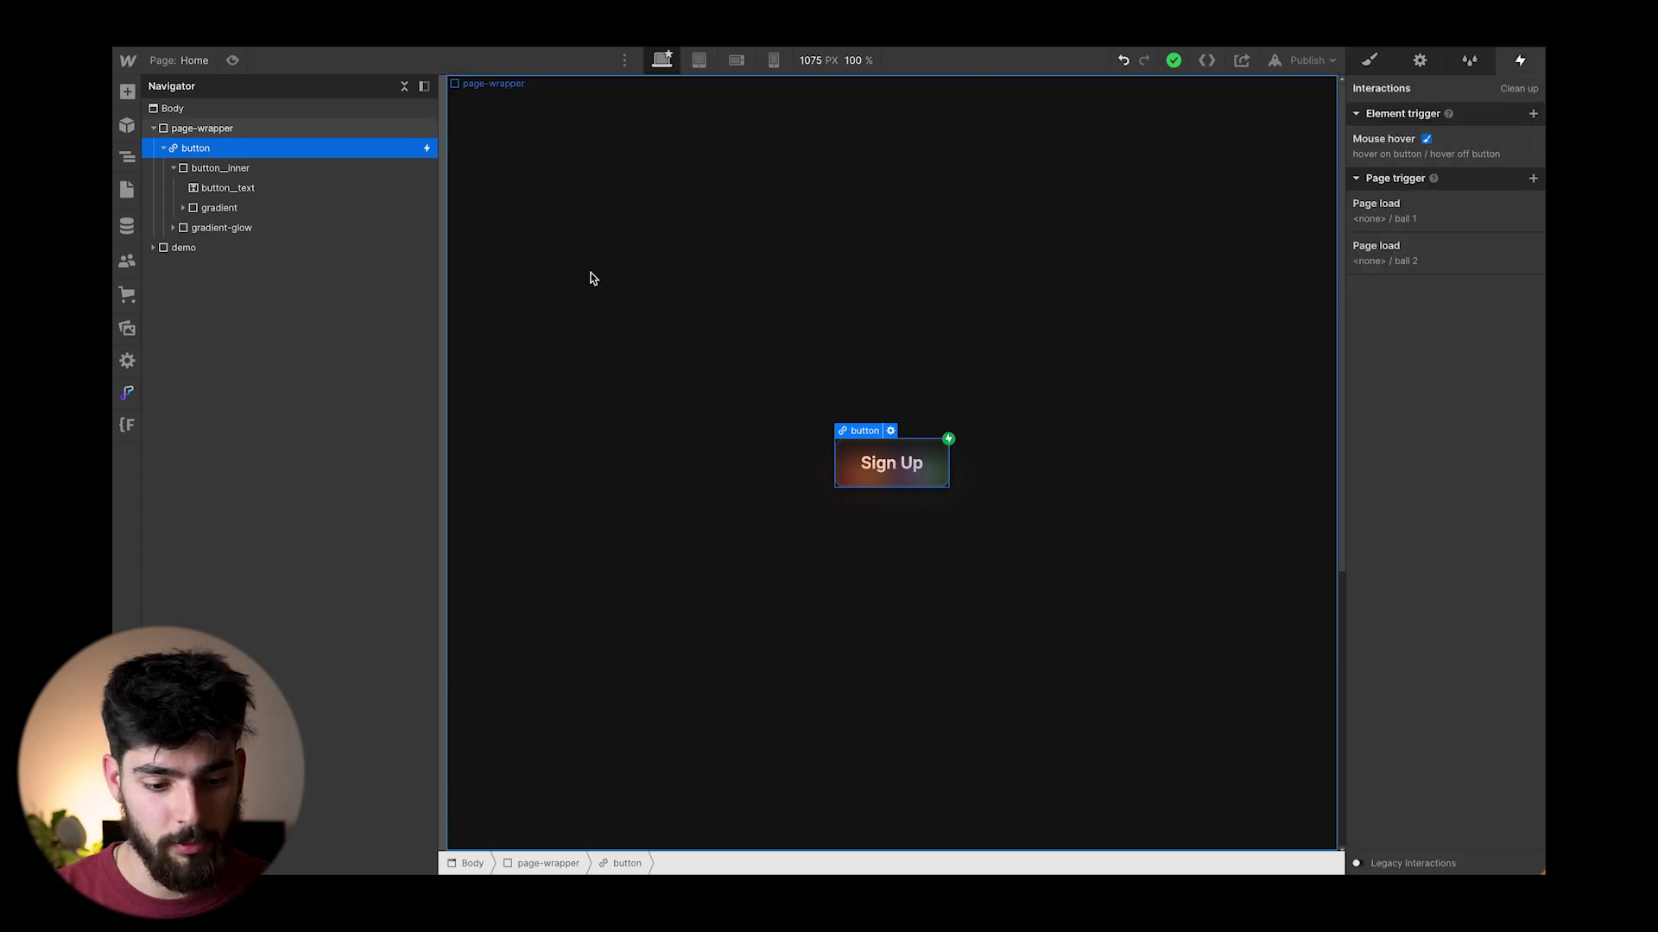
click(184, 208)
click(233, 210)
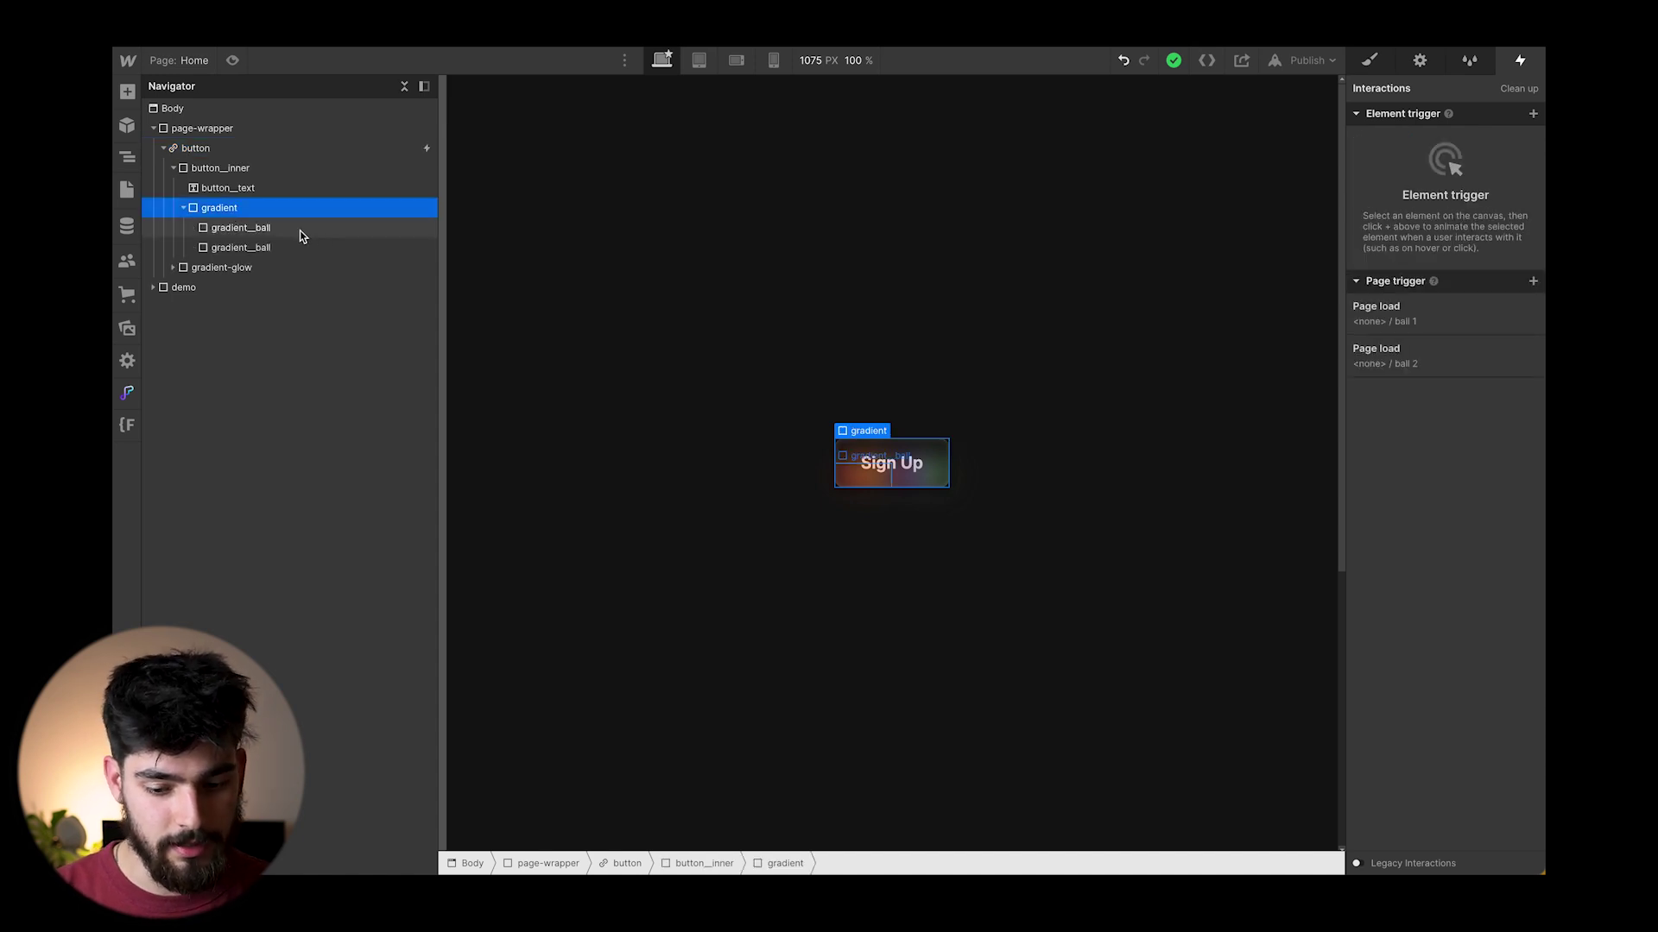
click(246, 227)
click(246, 248)
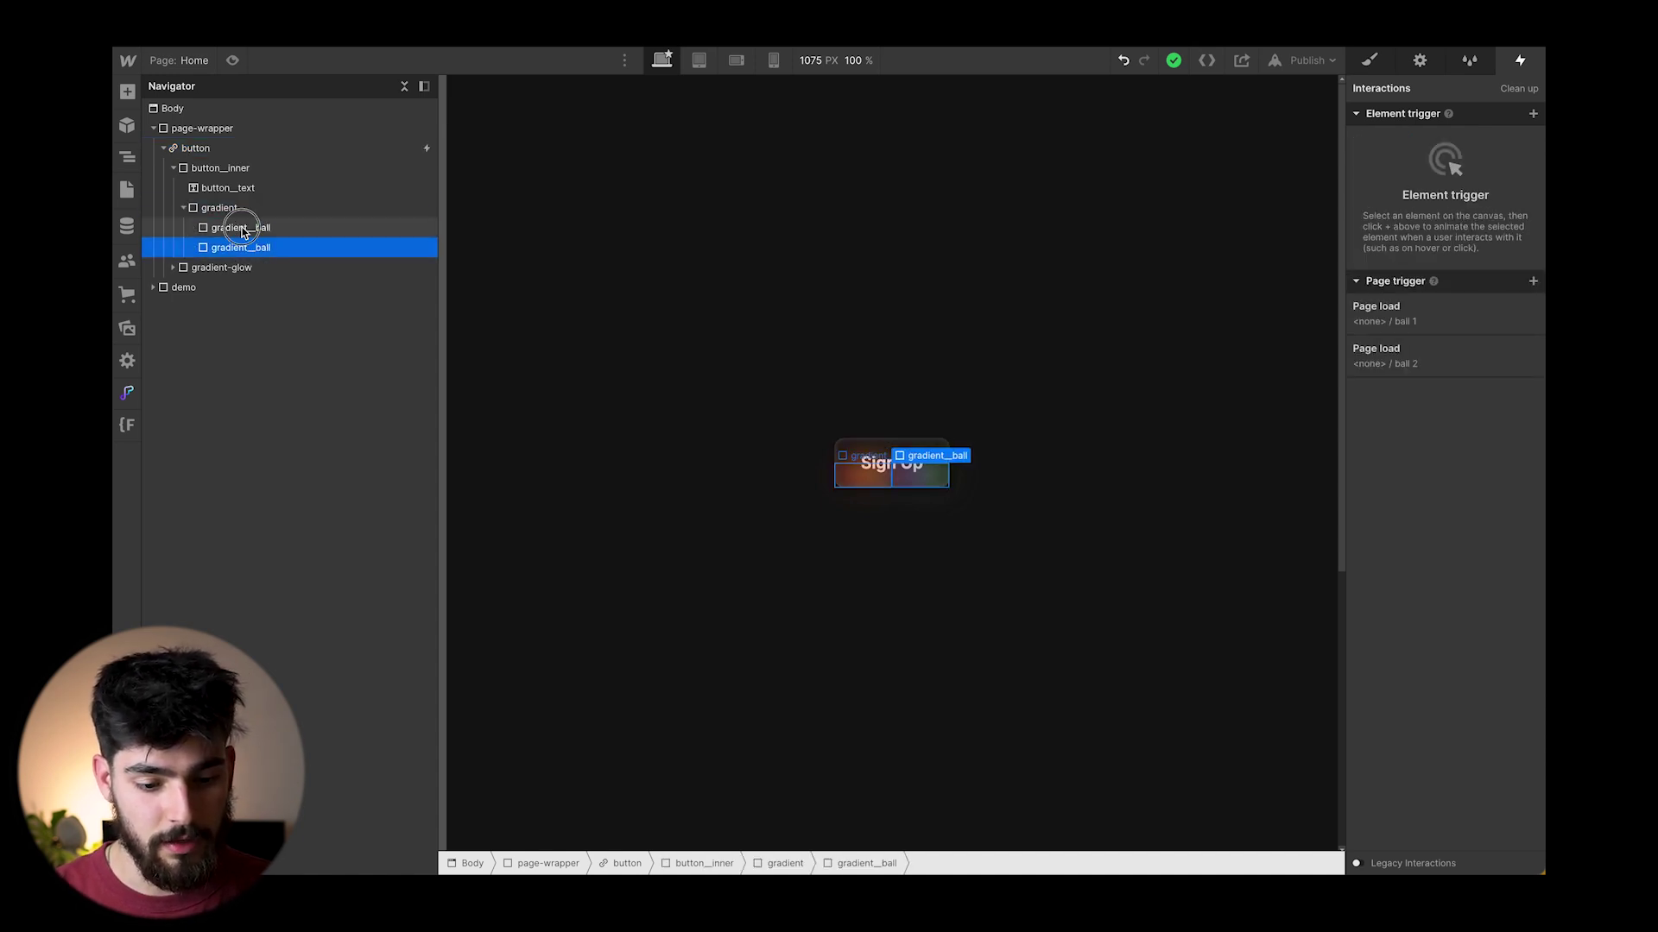
click(244, 228)
click(243, 249)
click(220, 229)
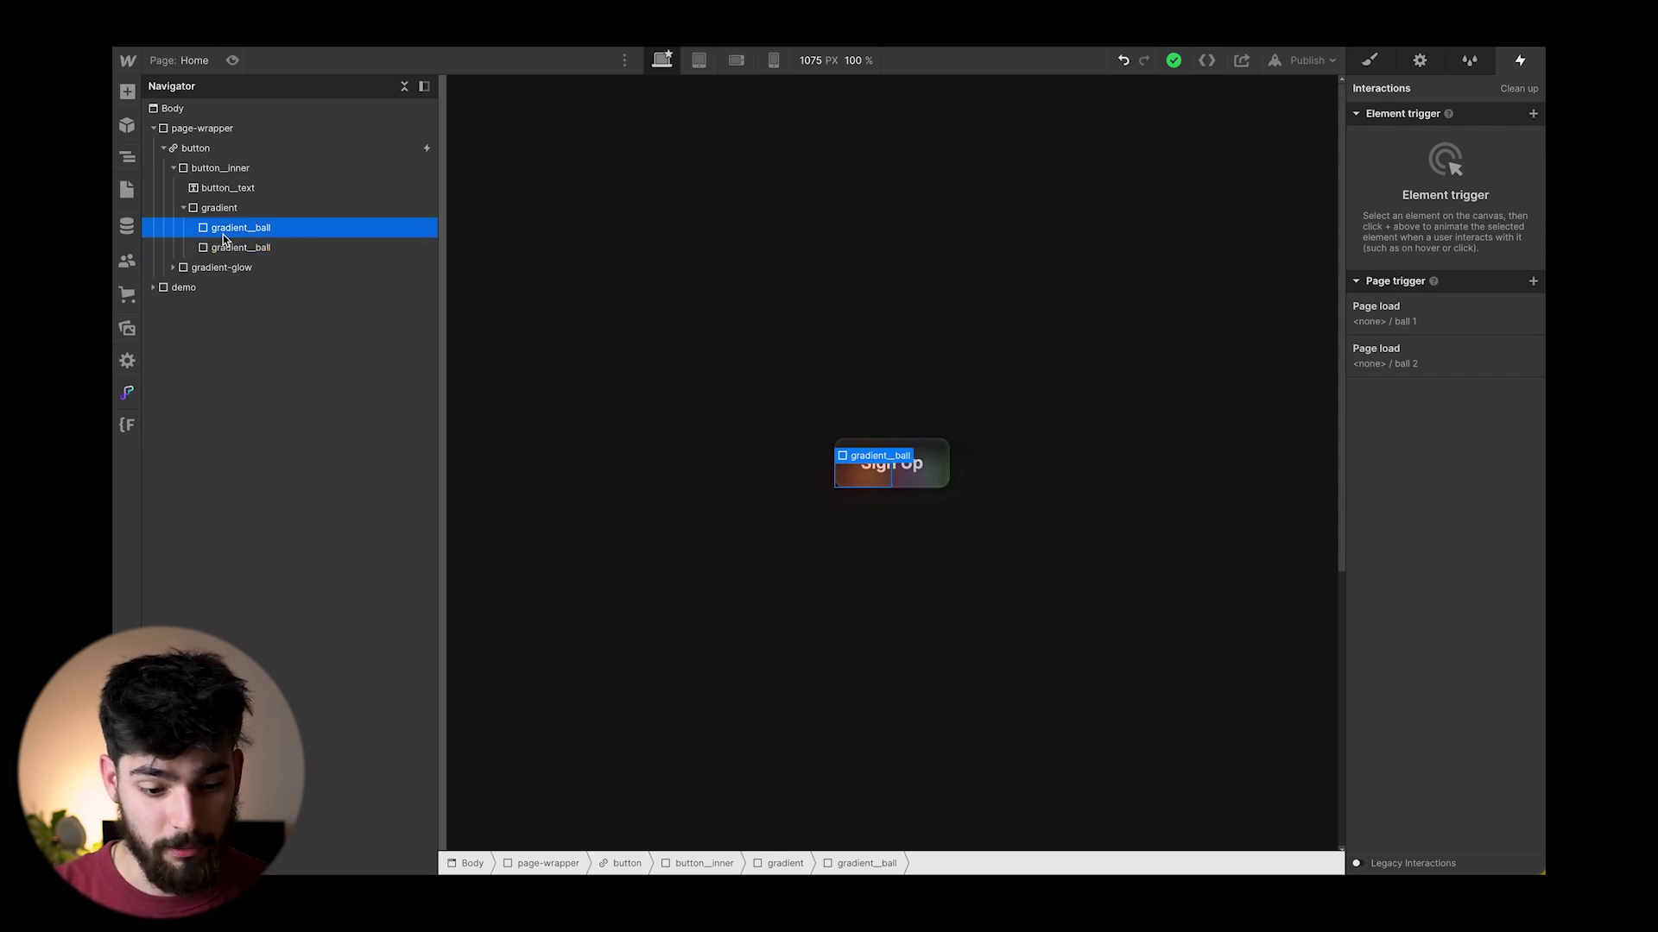
Expand gradient-glow to inspect its two gradient__ball elements, then revisit the gradient balls
click(173, 267)
click(221, 267)
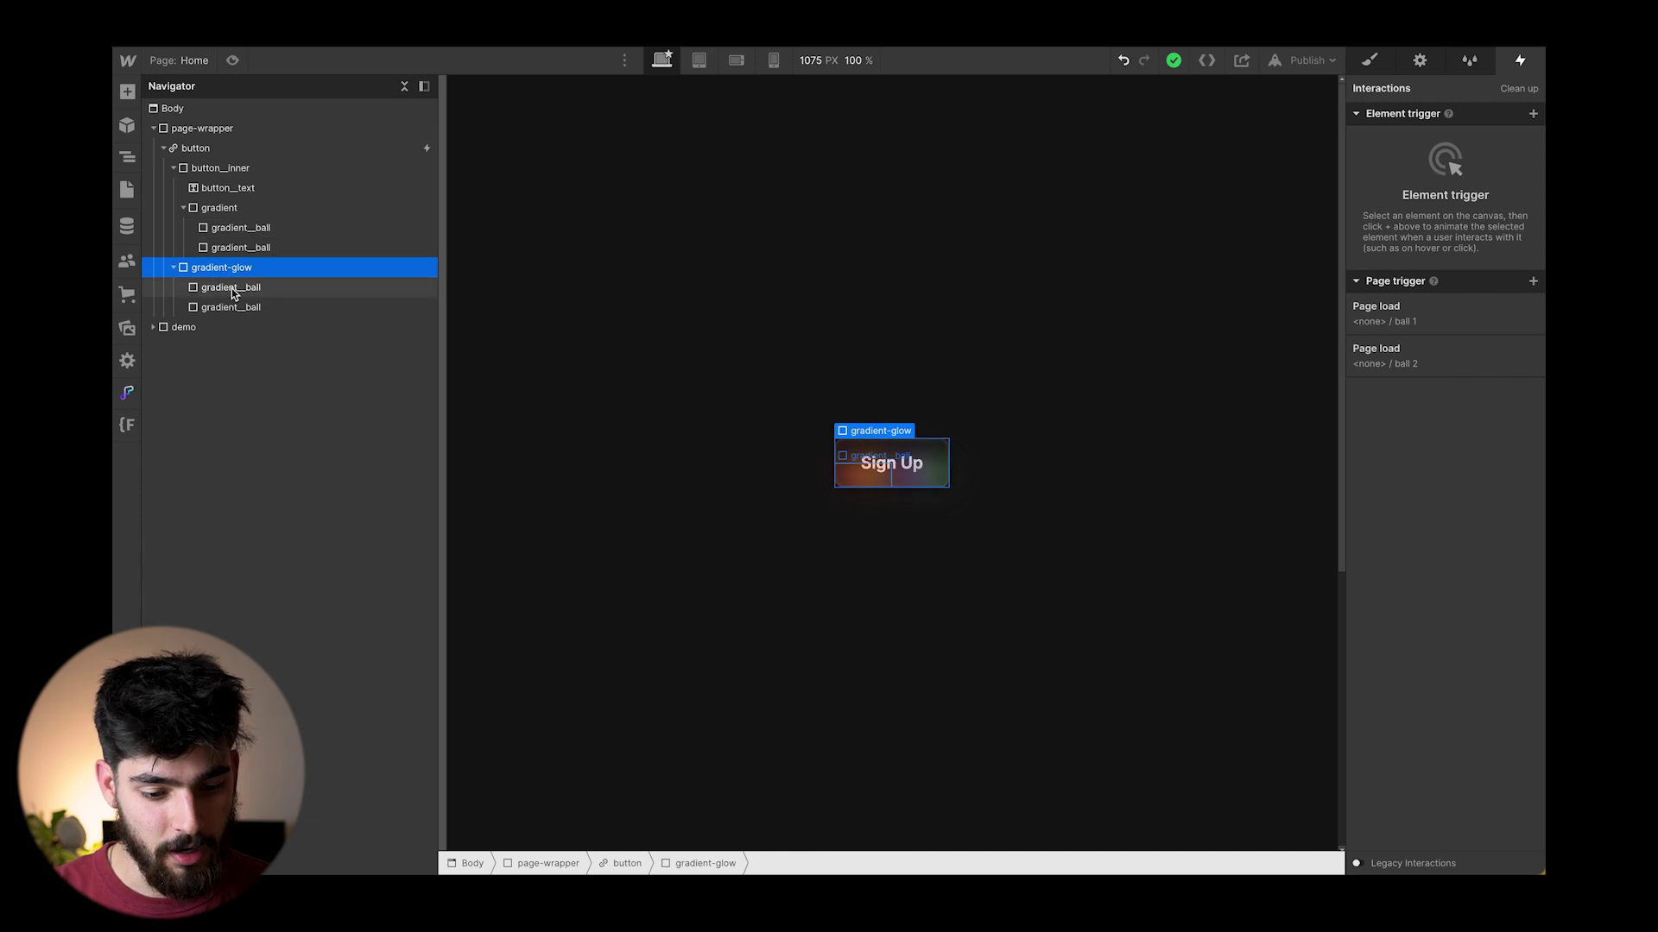
click(233, 293)
click(230, 307)
click(229, 287)
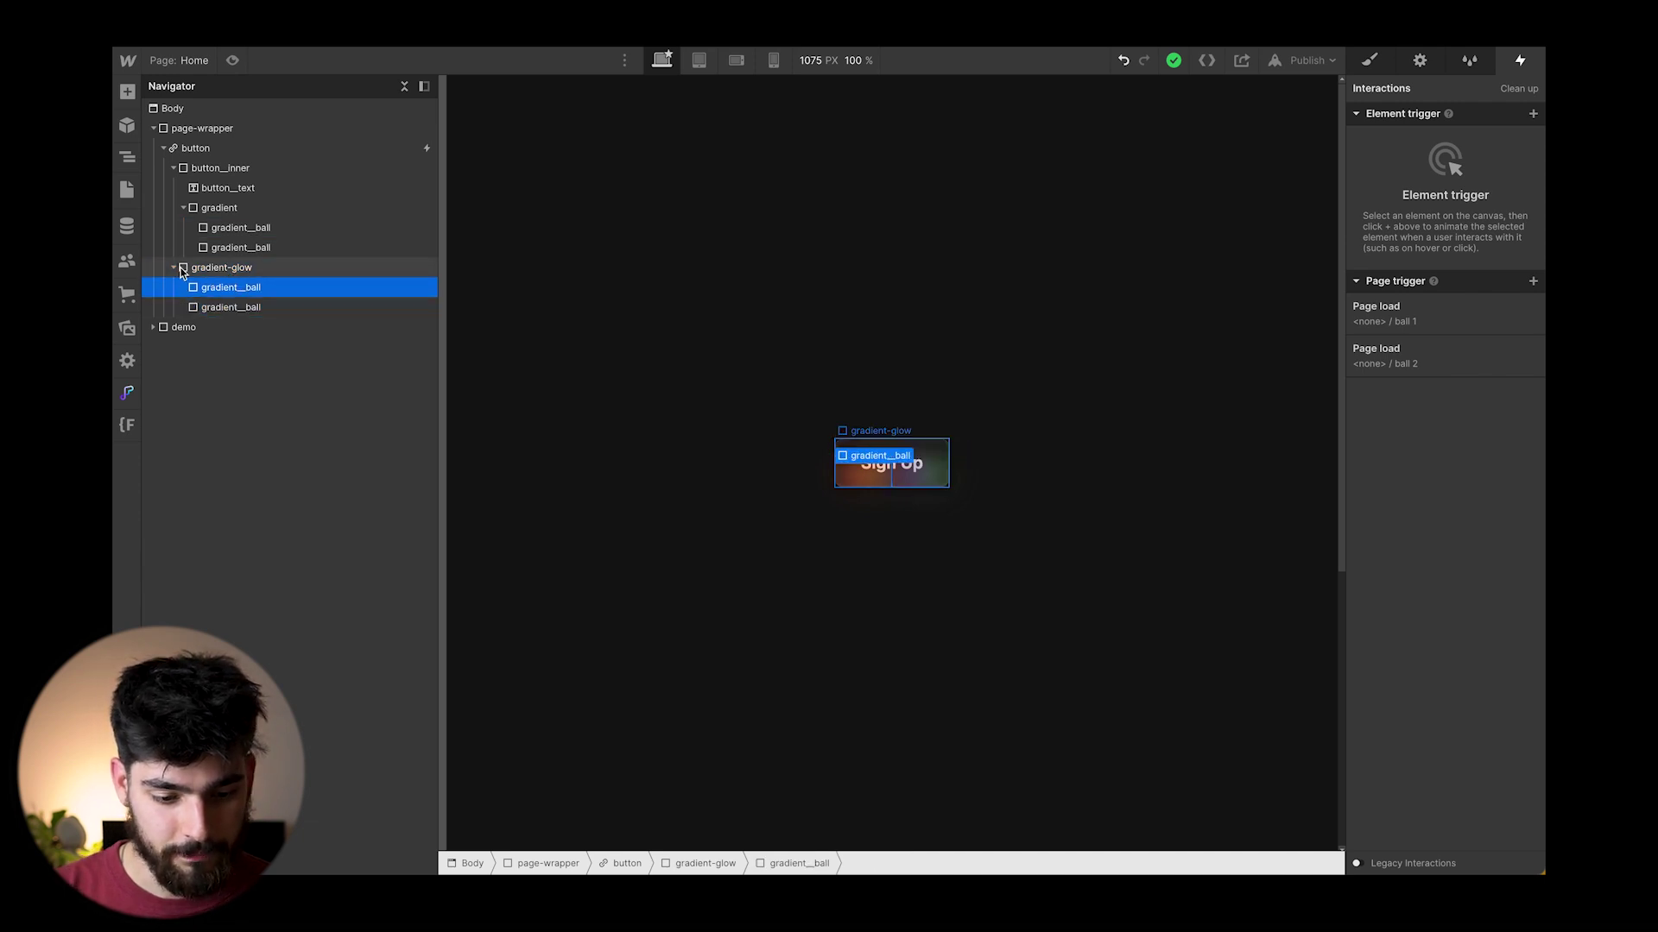
click(173, 266)
click(246, 227)
click(259, 247)
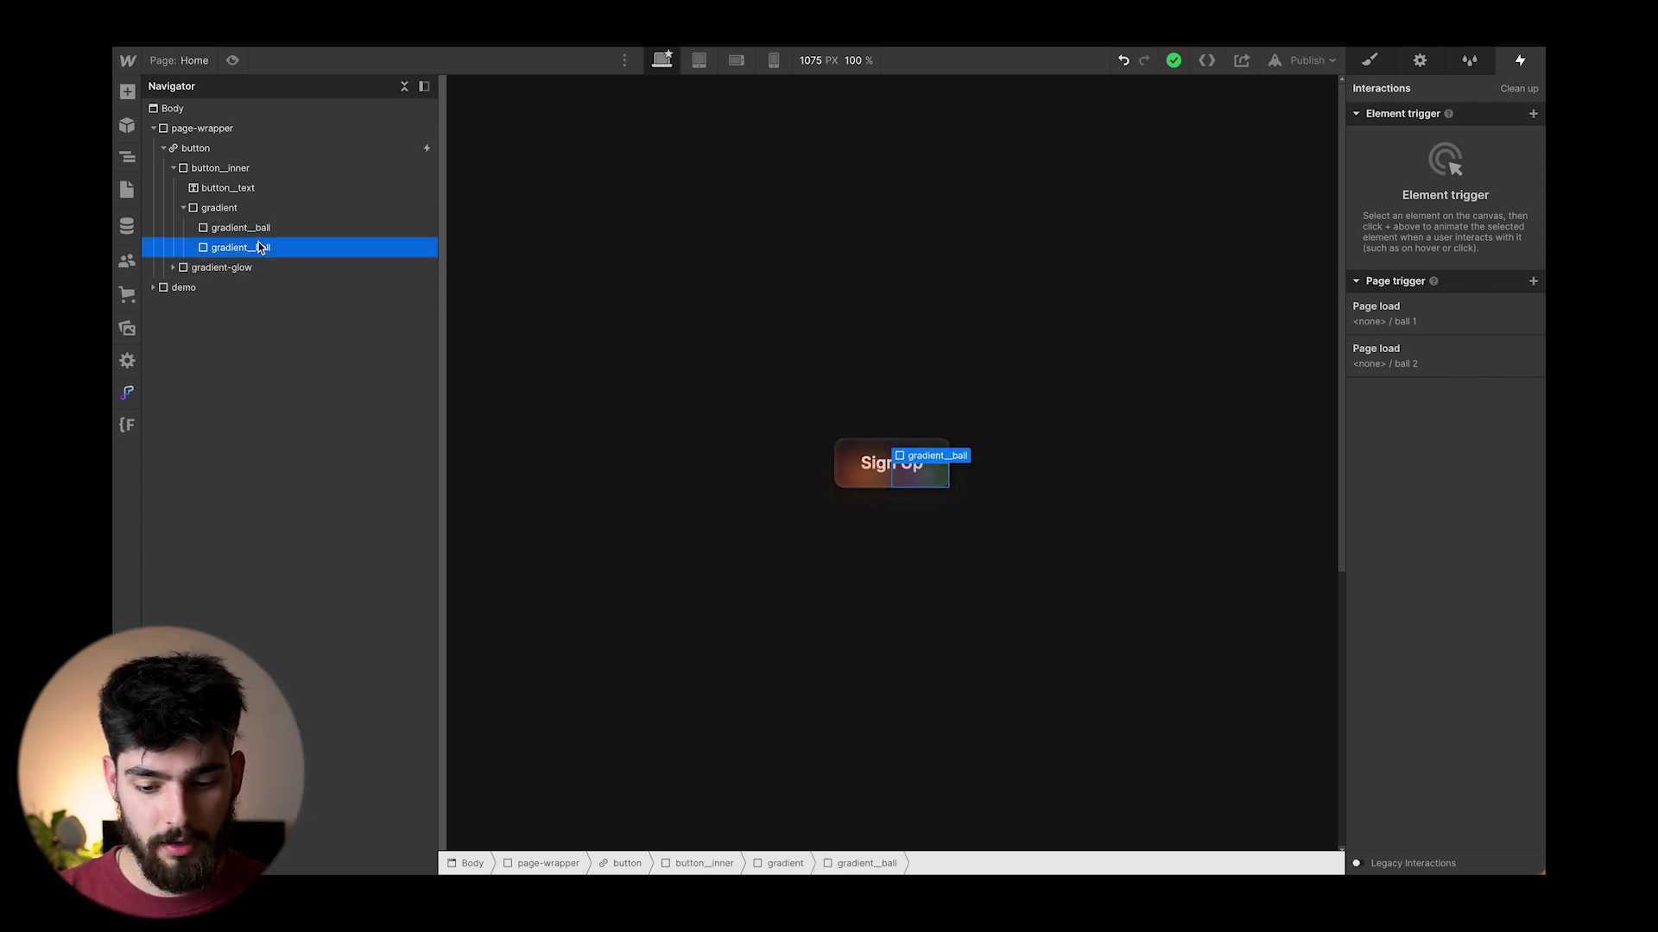
click(1370, 60)
scroll(1407, 594, down, 10)
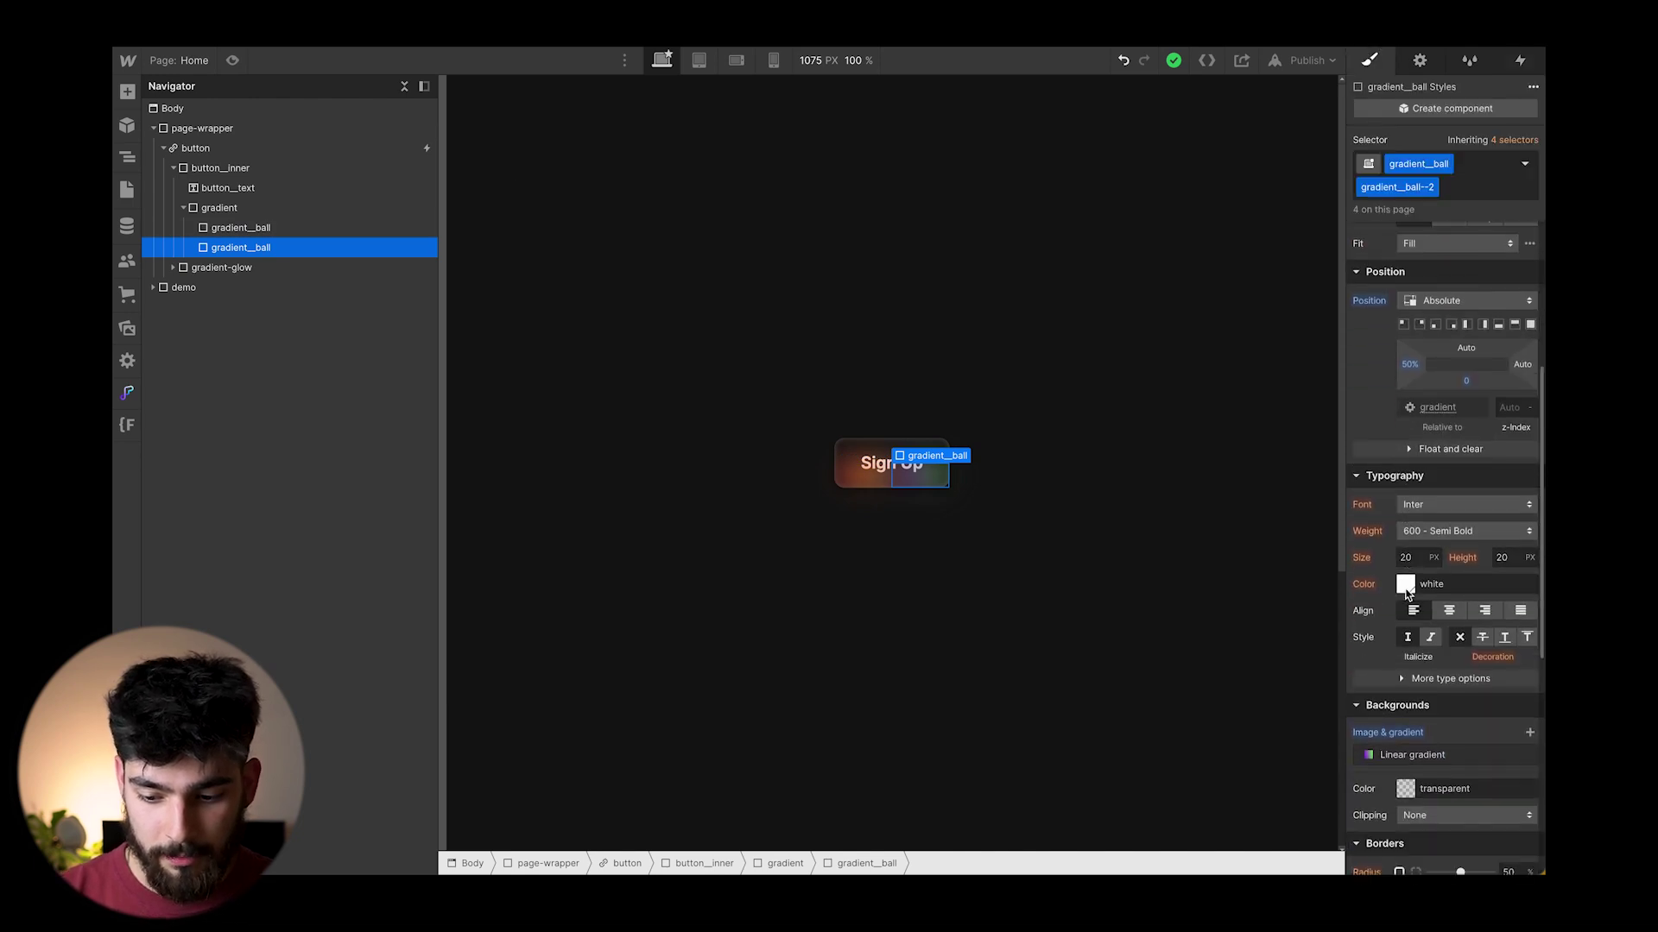
click(1378, 455)
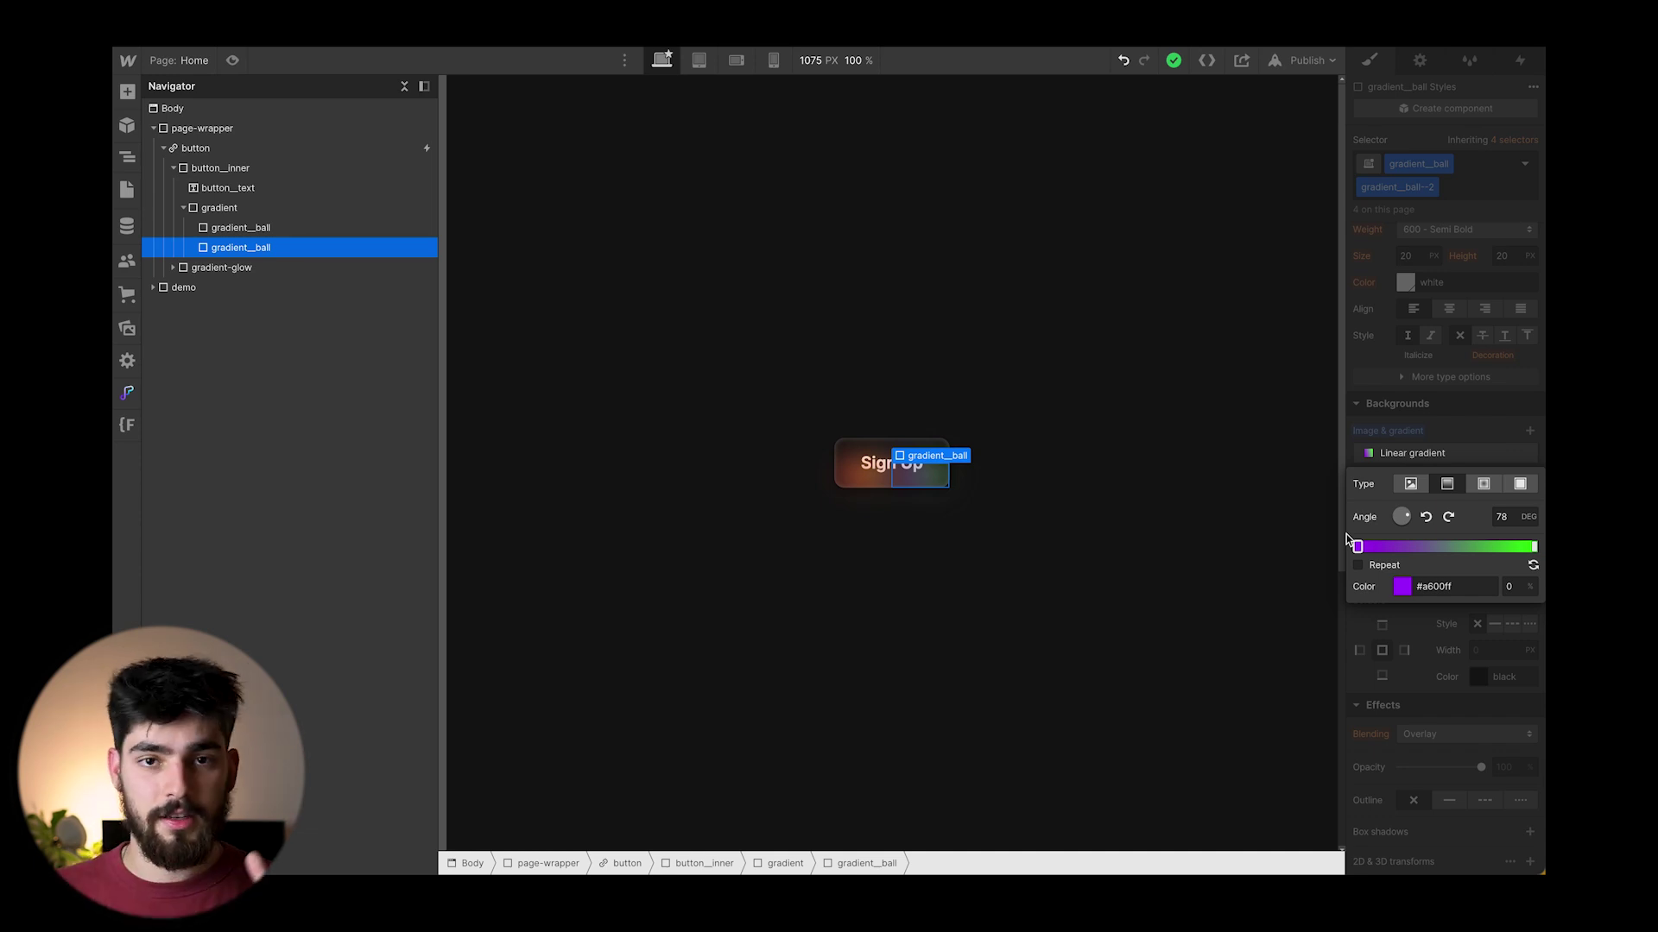
click(285, 249)
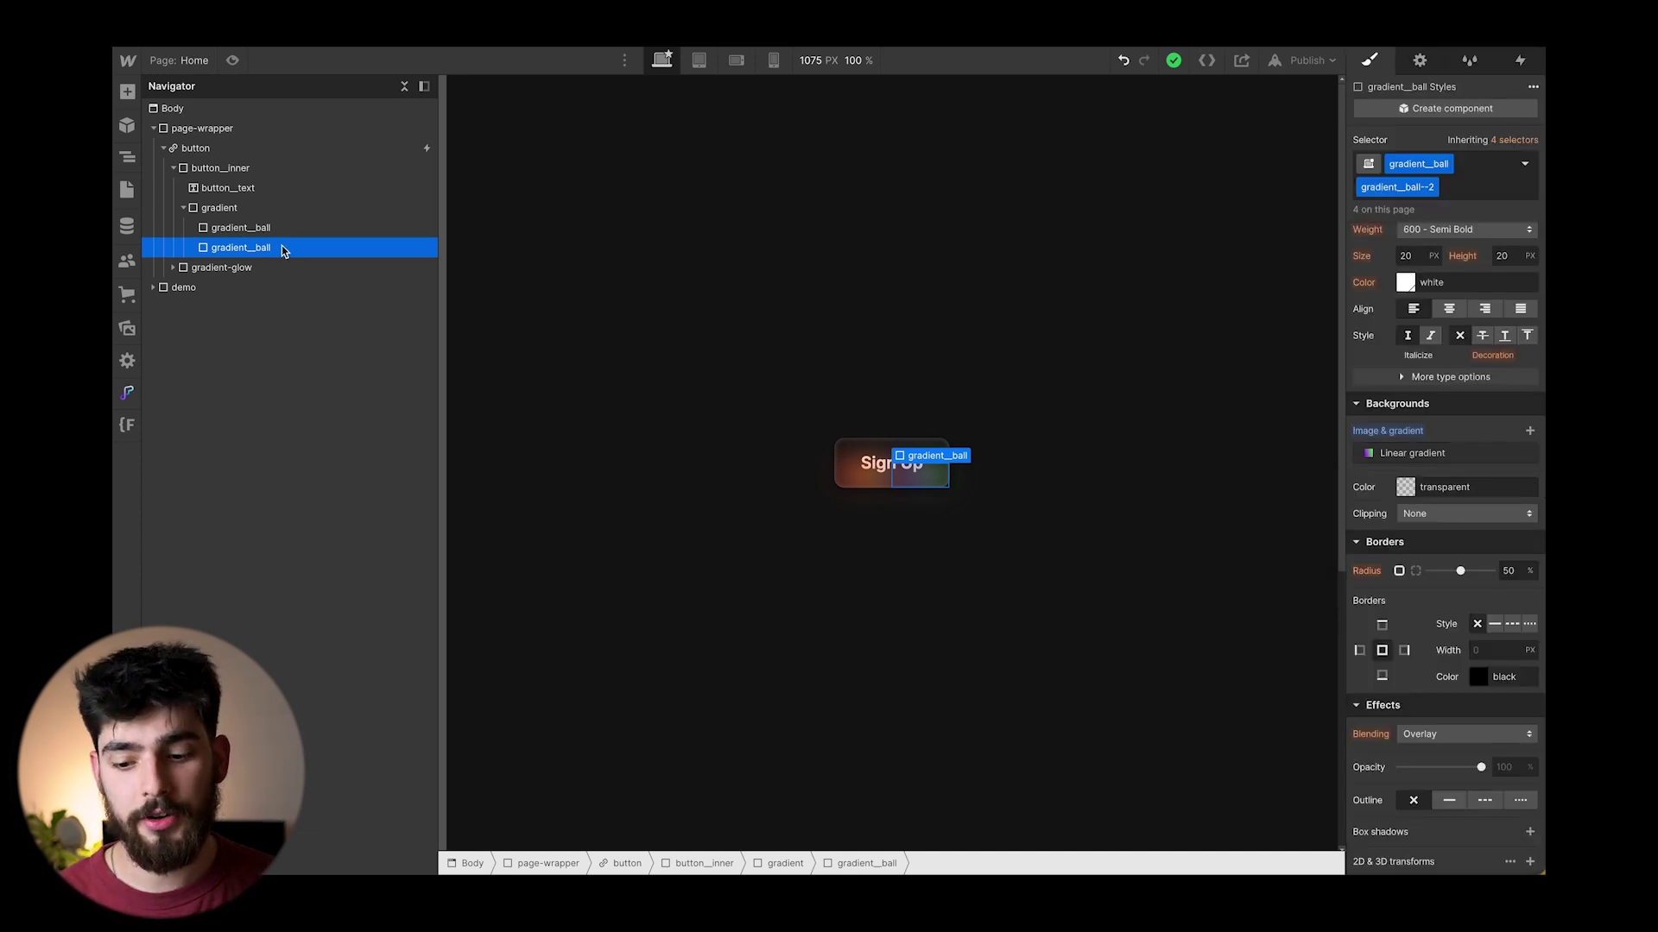
click(1384, 456)
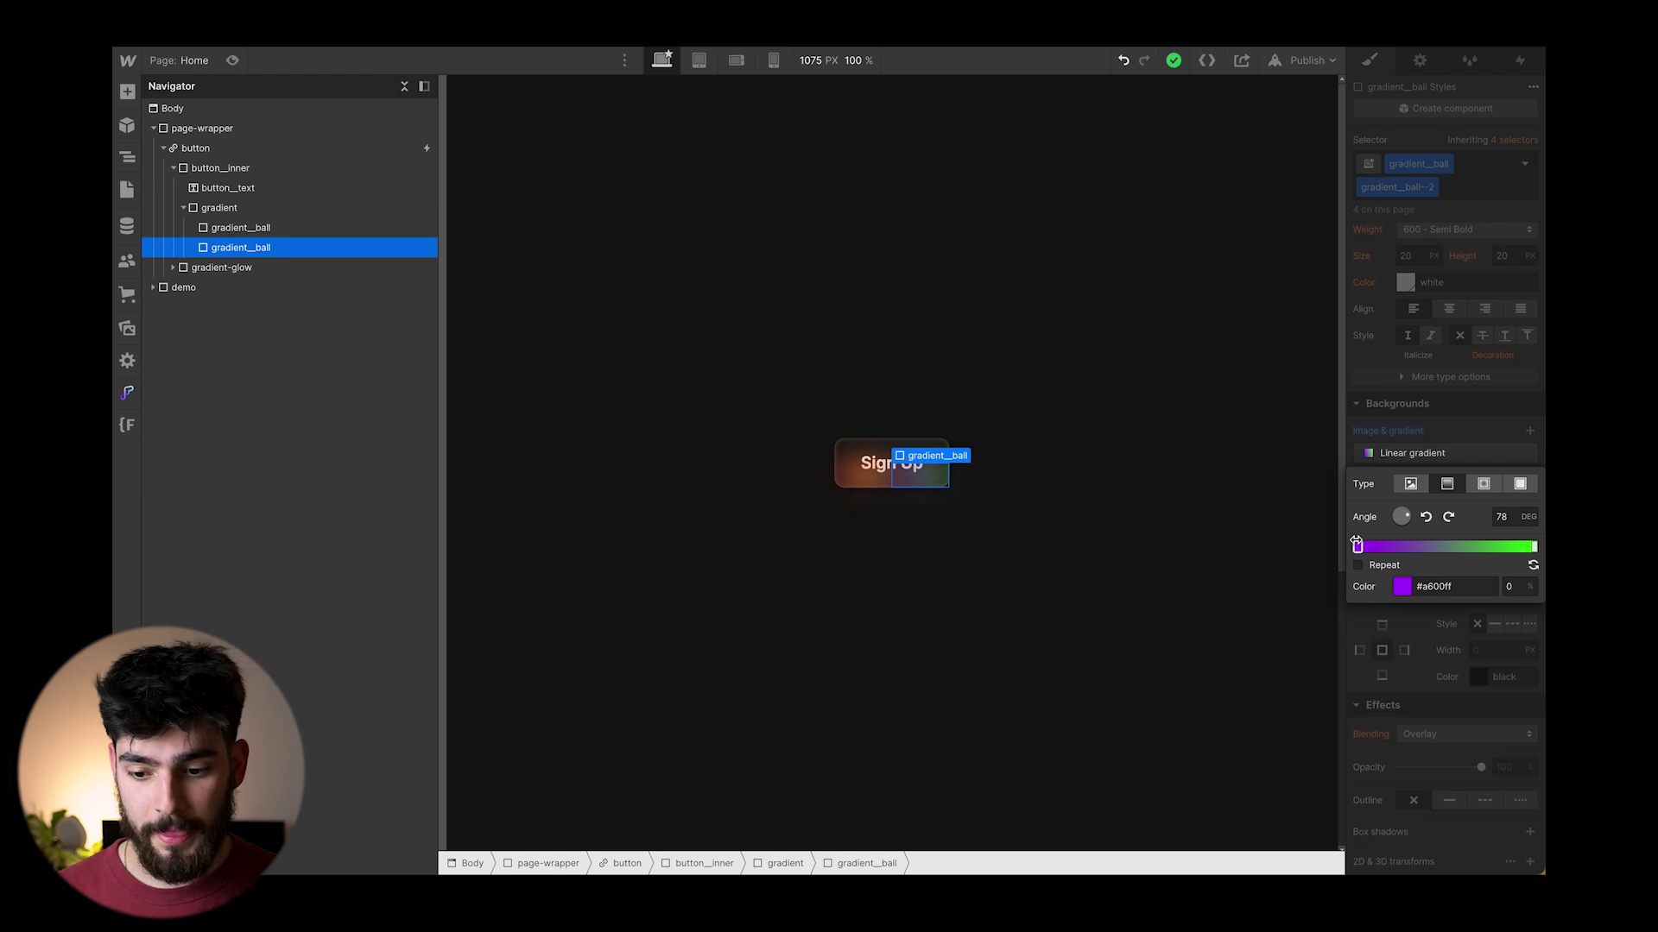
click(1411, 344)
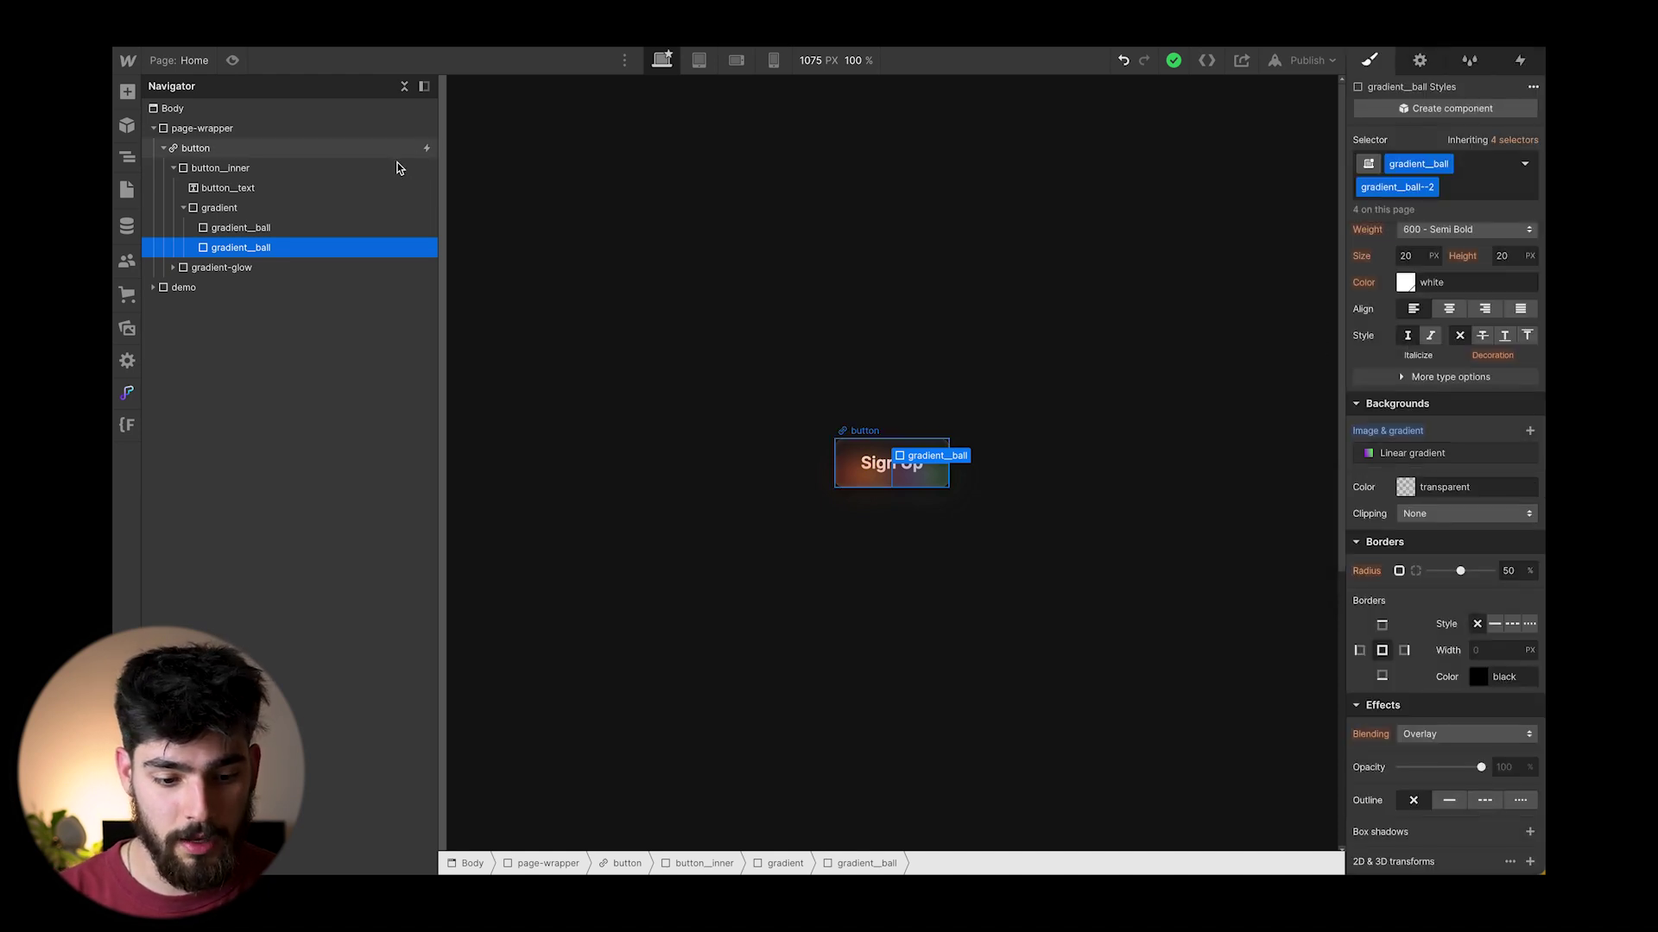
click(233, 60)
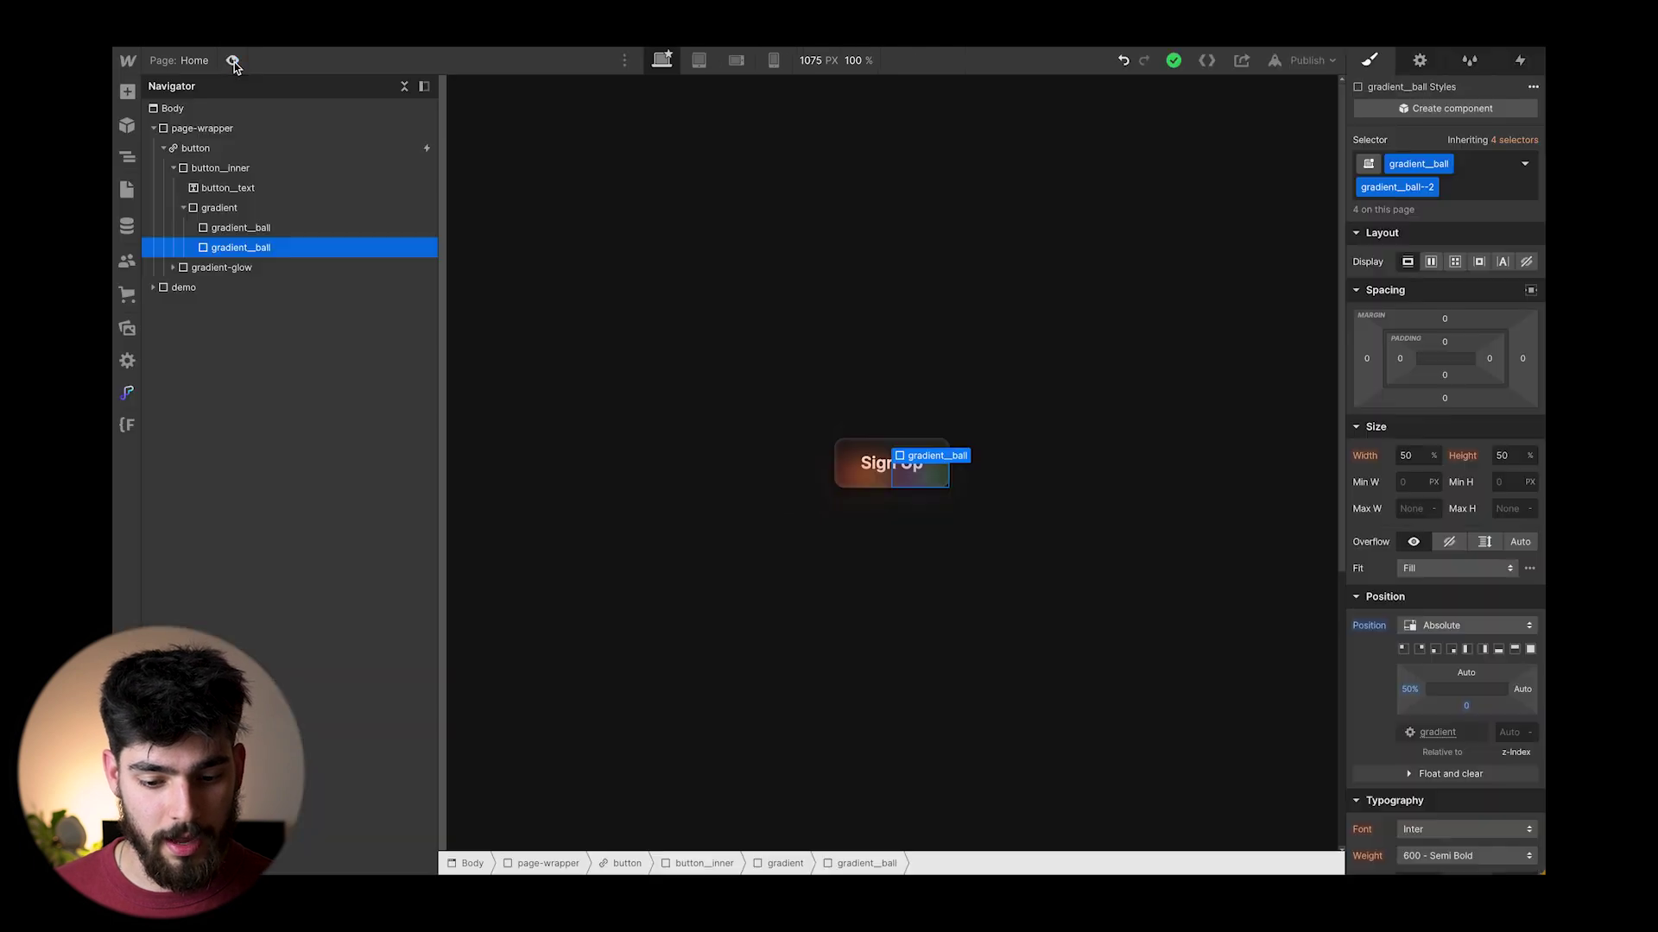
click(195, 148)
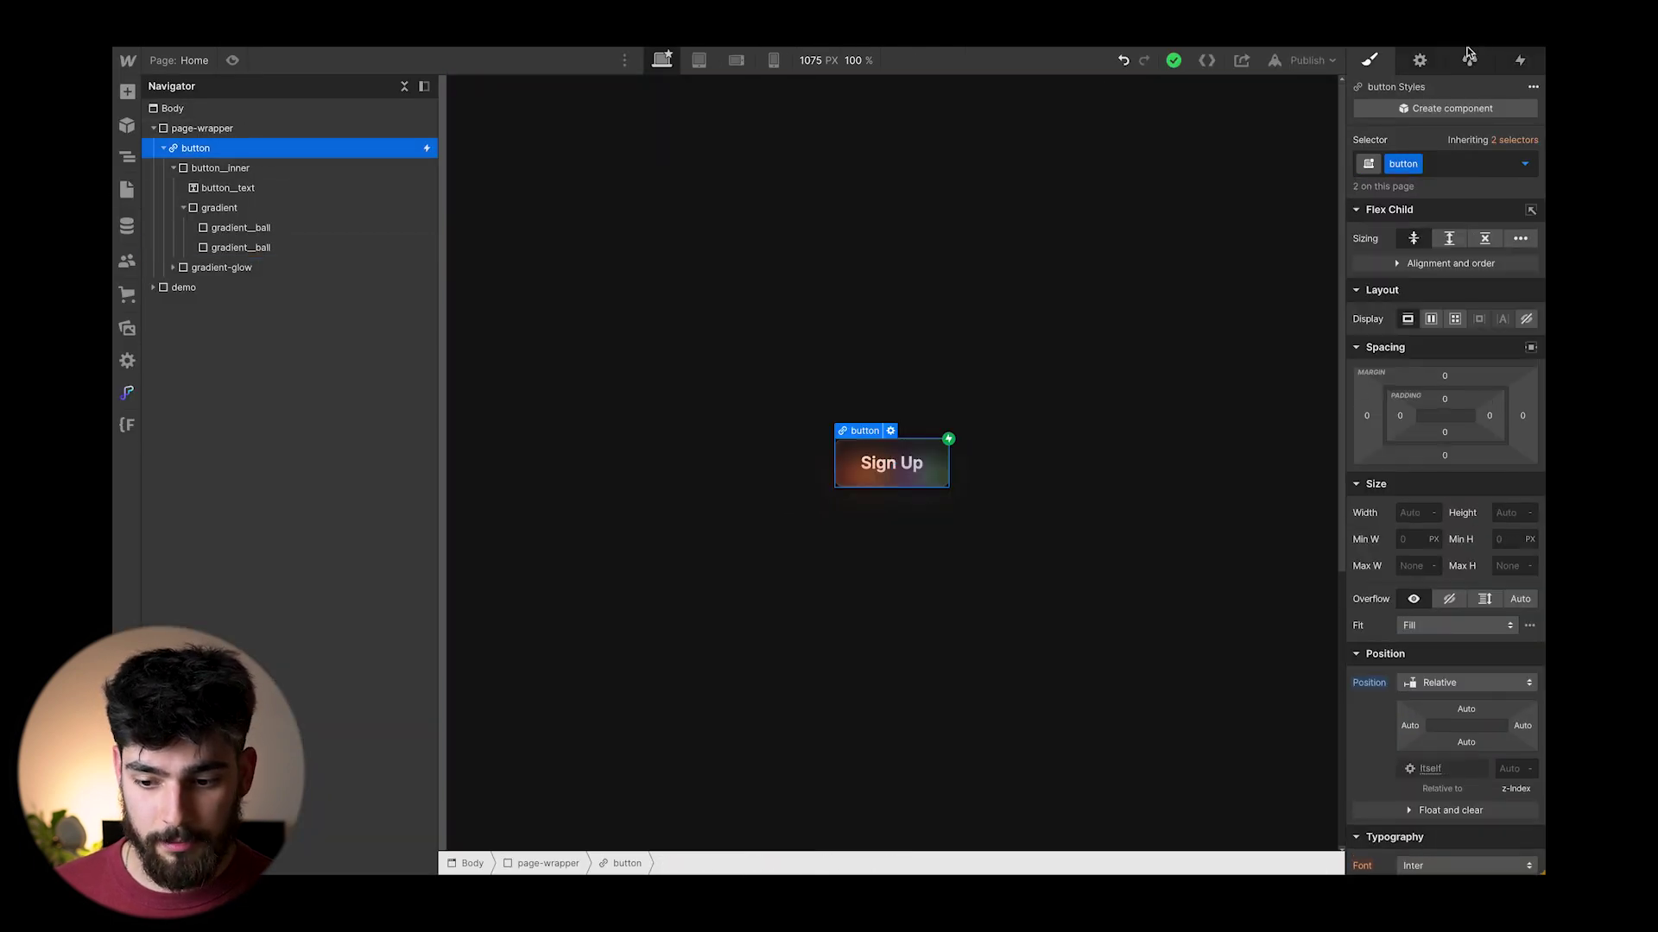
Confirm 'hover on button' fades gradient opacity from 10 to 100 over 0.8 s, Out Quint
click(1520, 59)
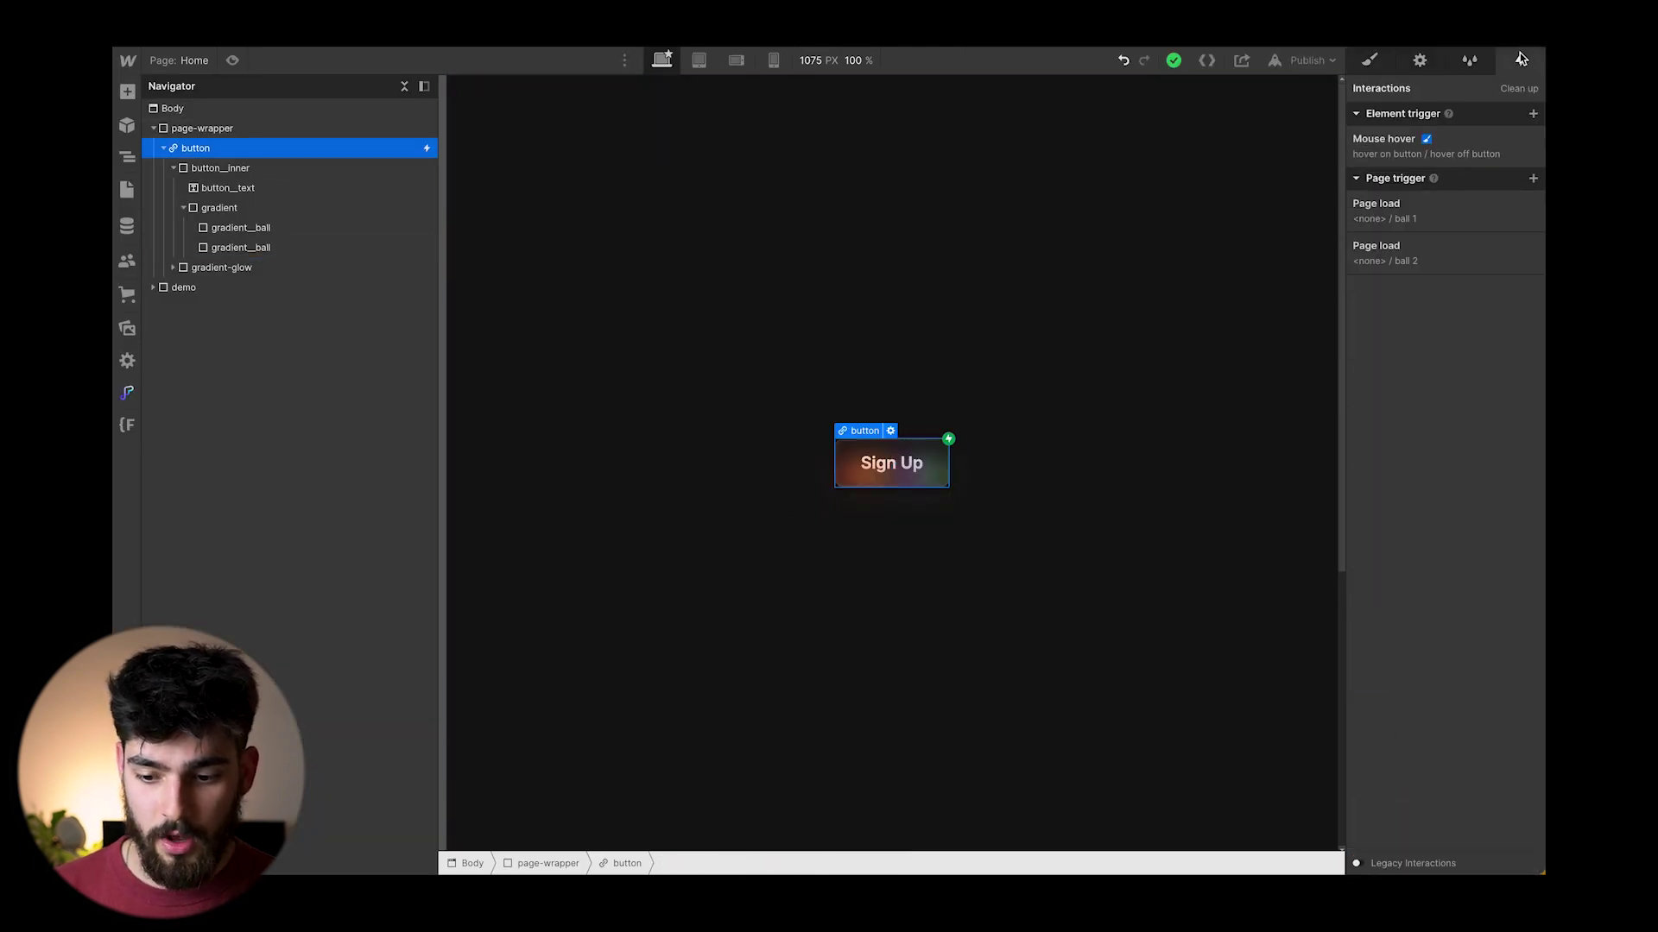
click(1473, 137)
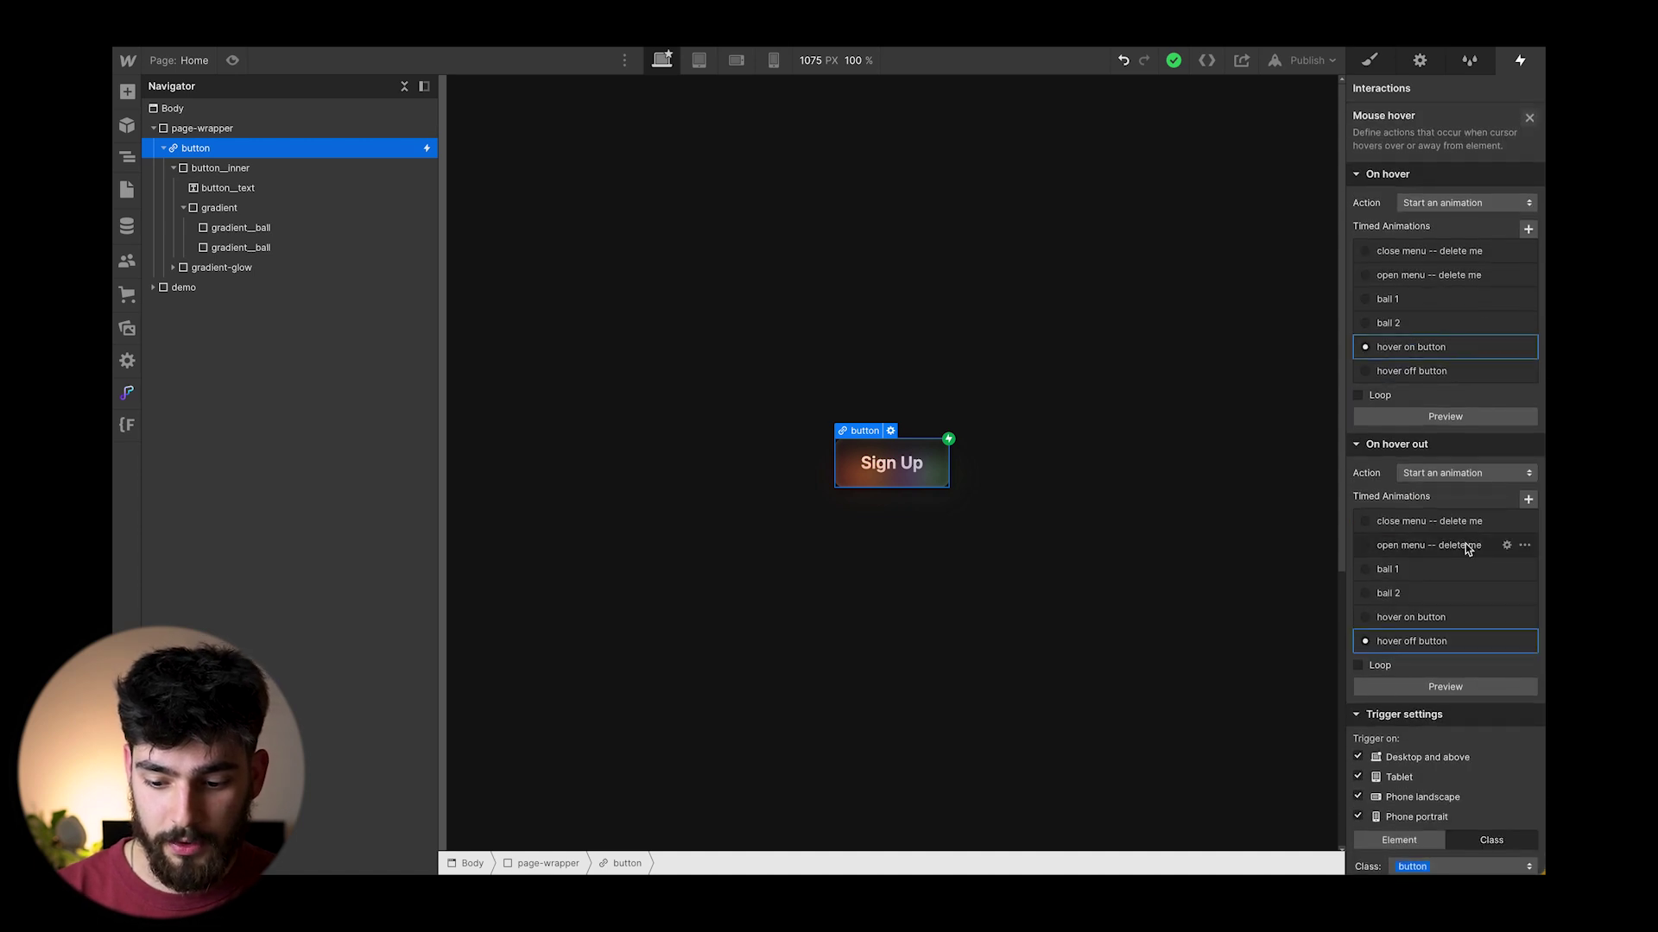
scroll(1464, 570, down, 2)
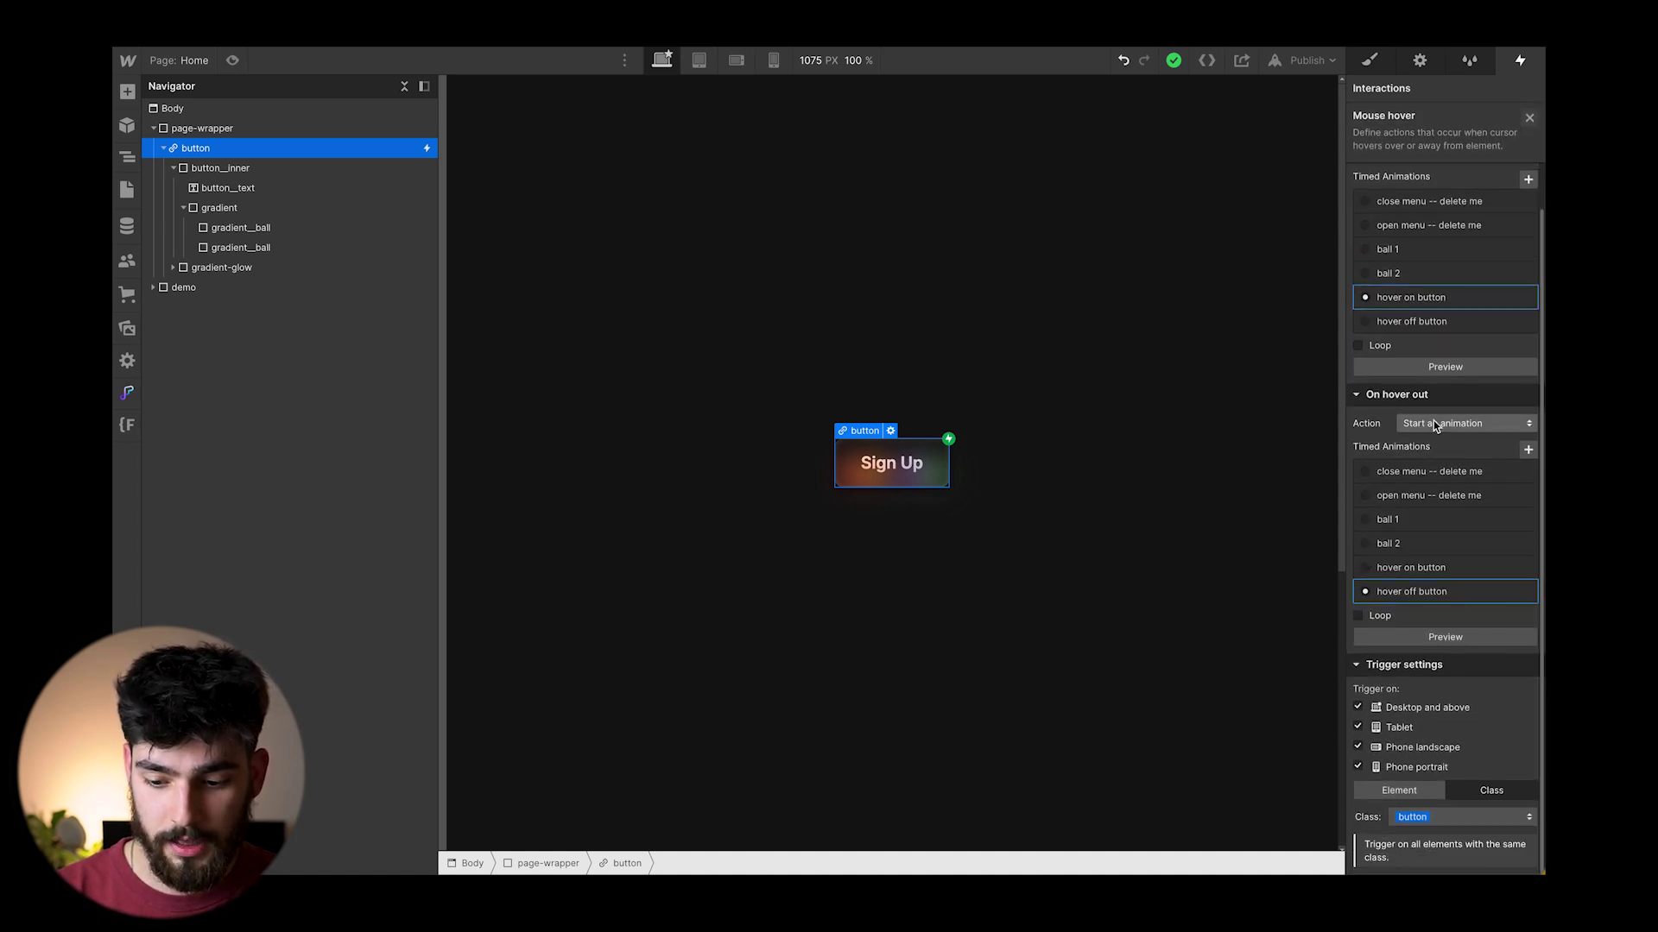
click(1506, 297)
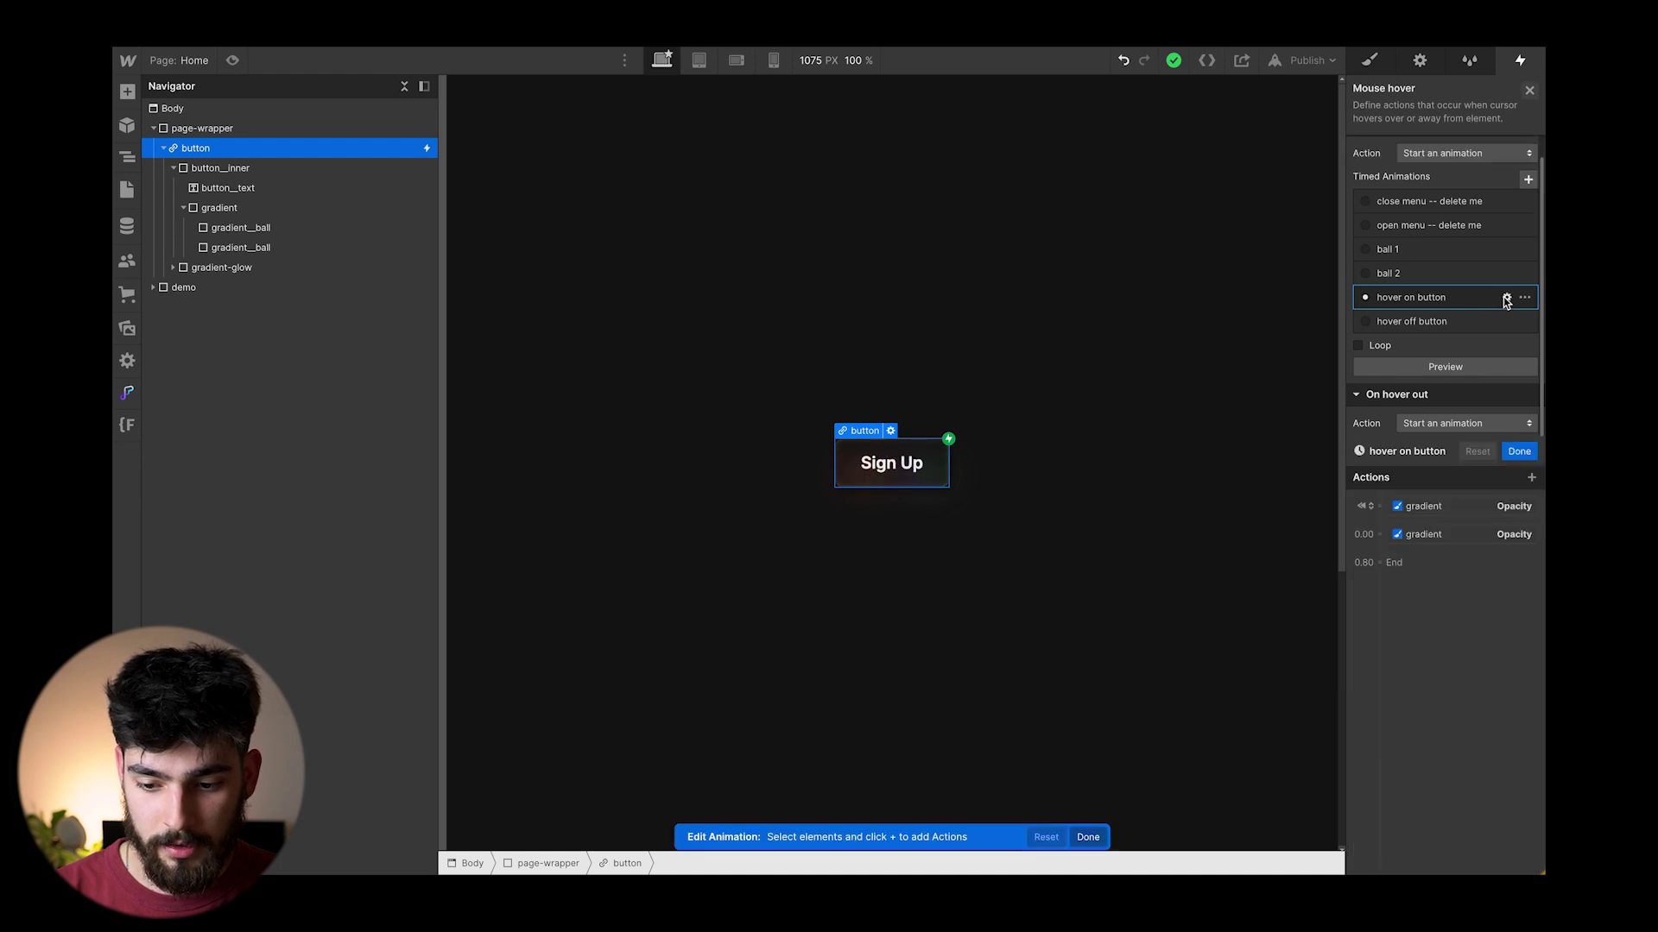
click(1437, 145)
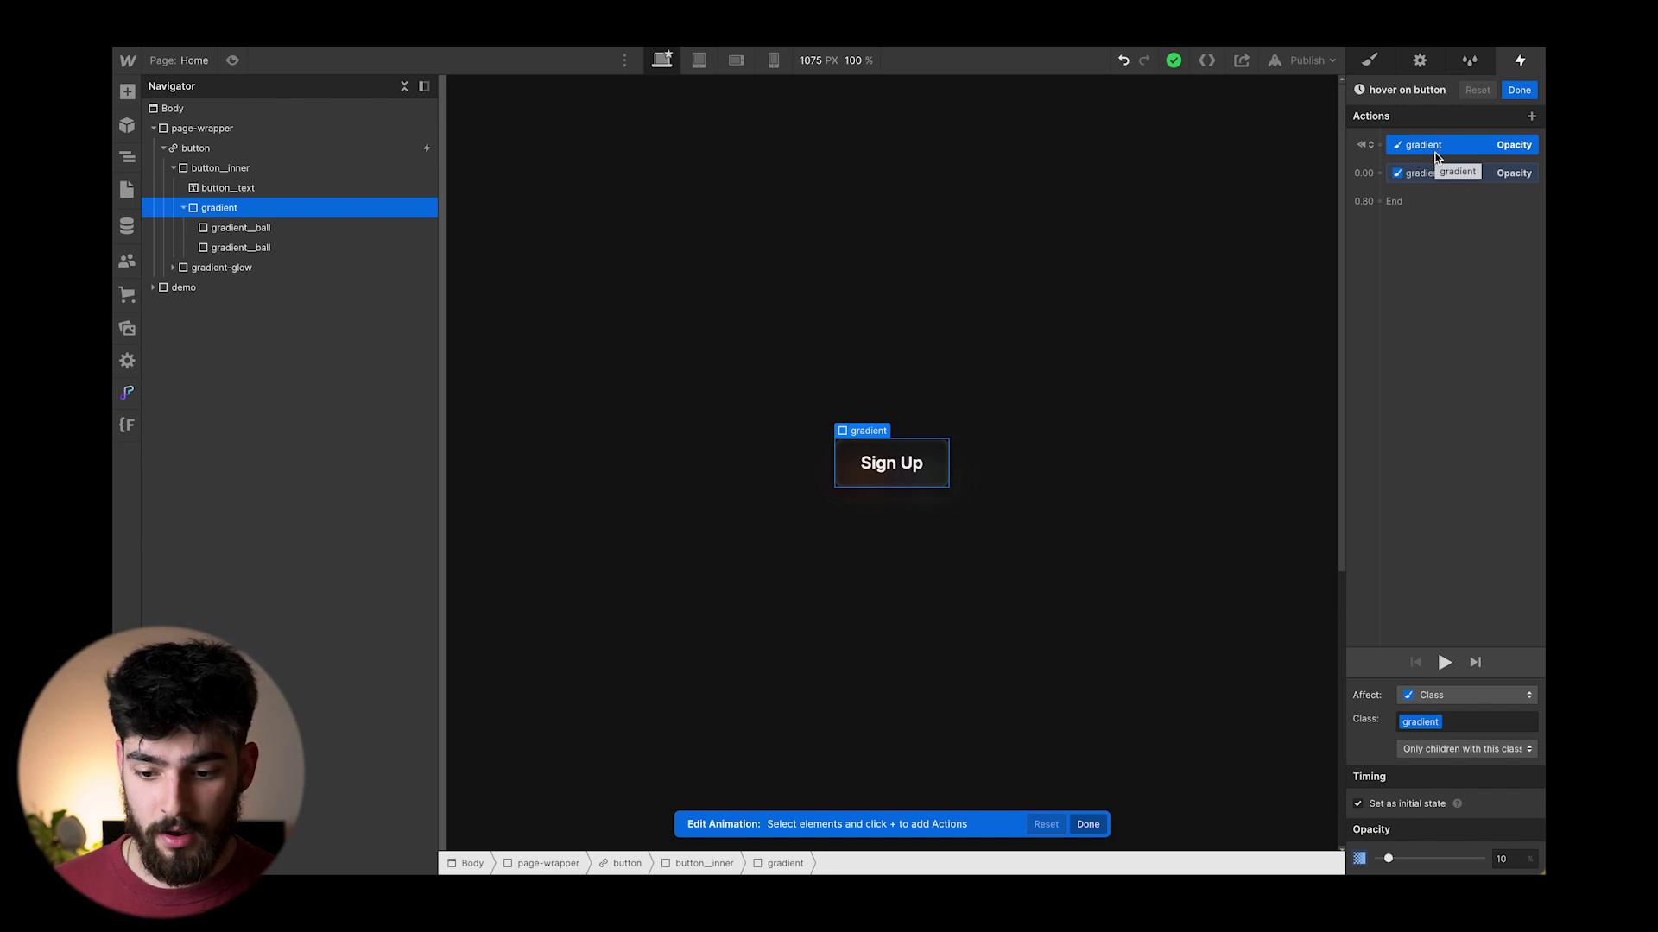
click(1434, 173)
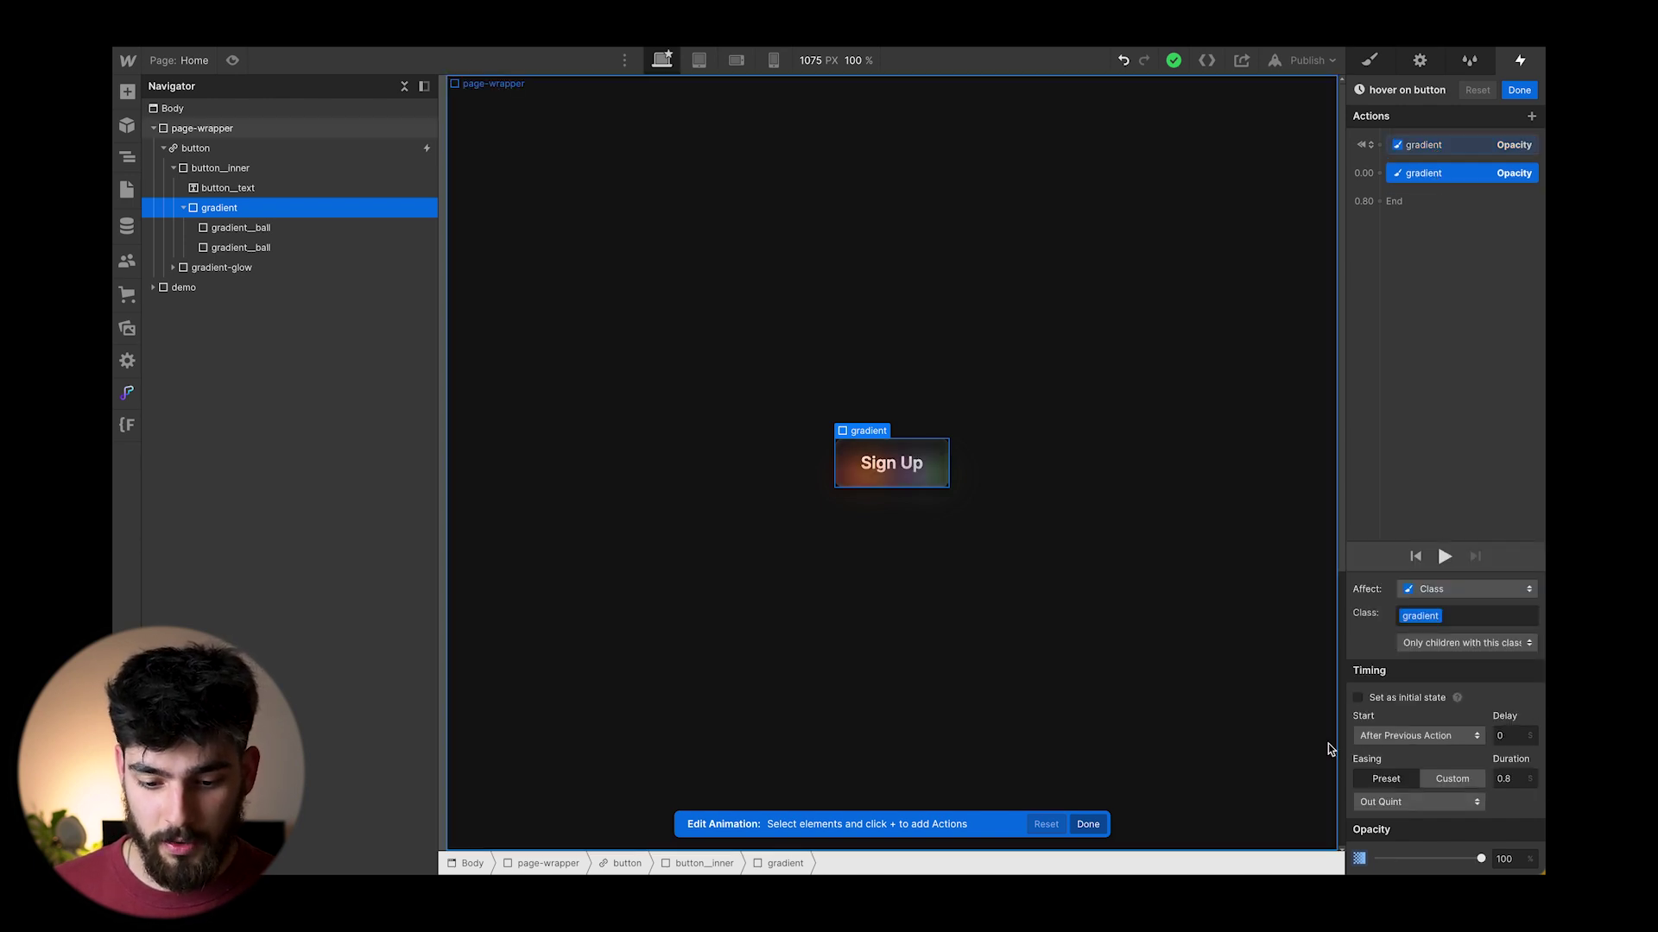
drag(1461, 145, 1455, 176)
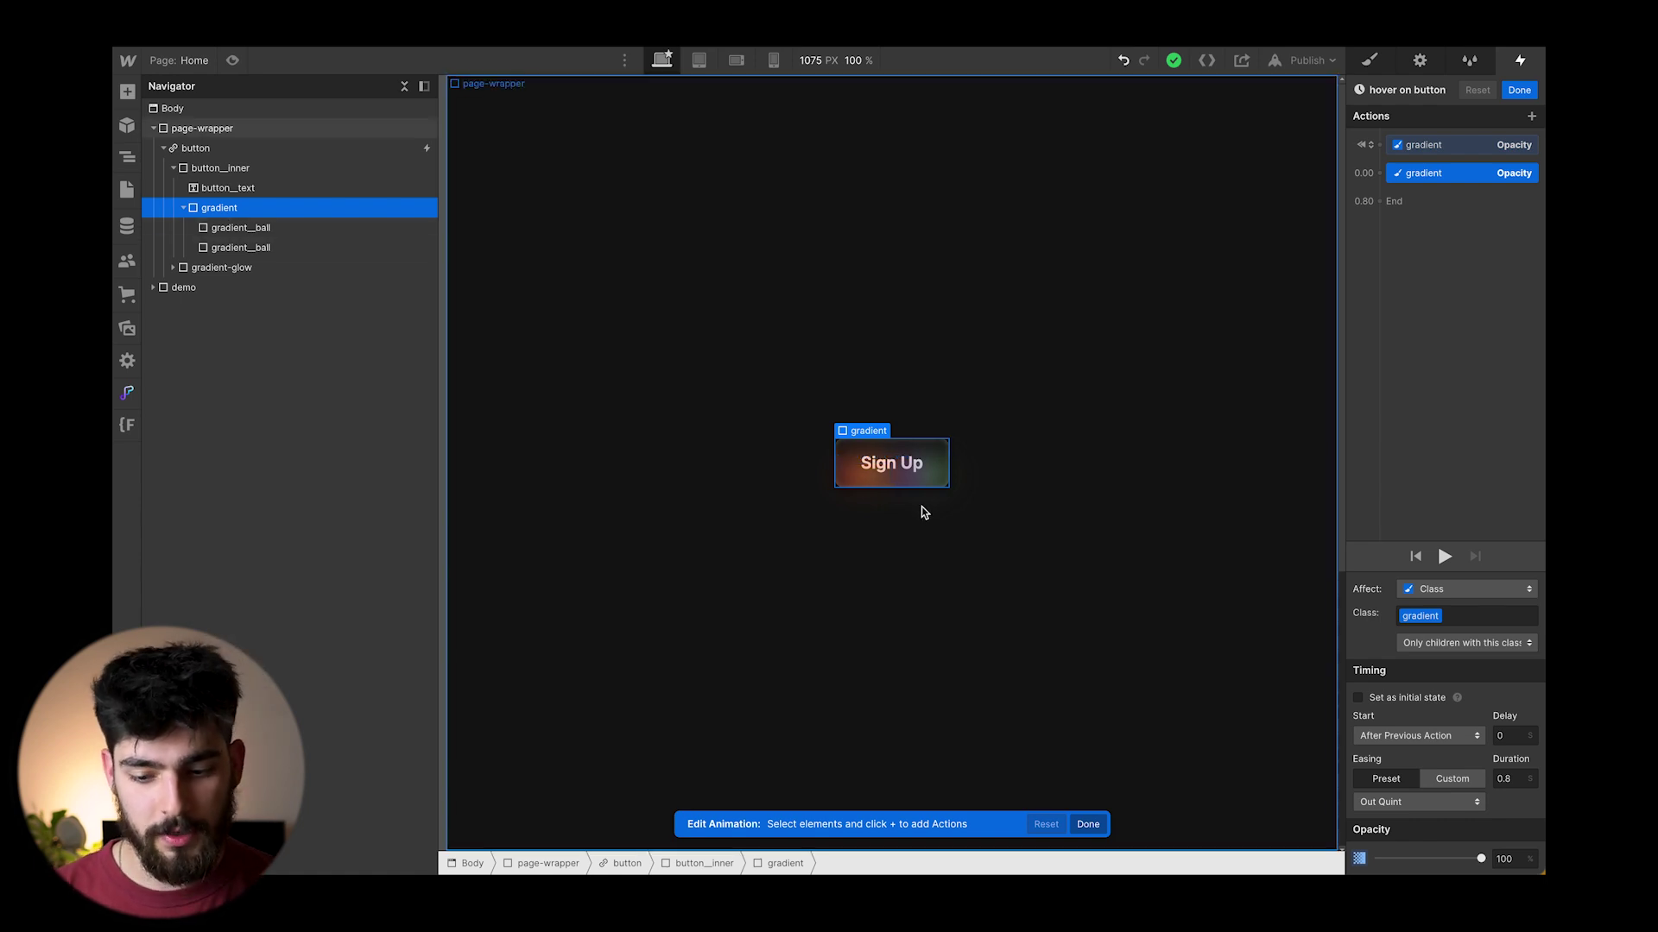
click(1520, 90)
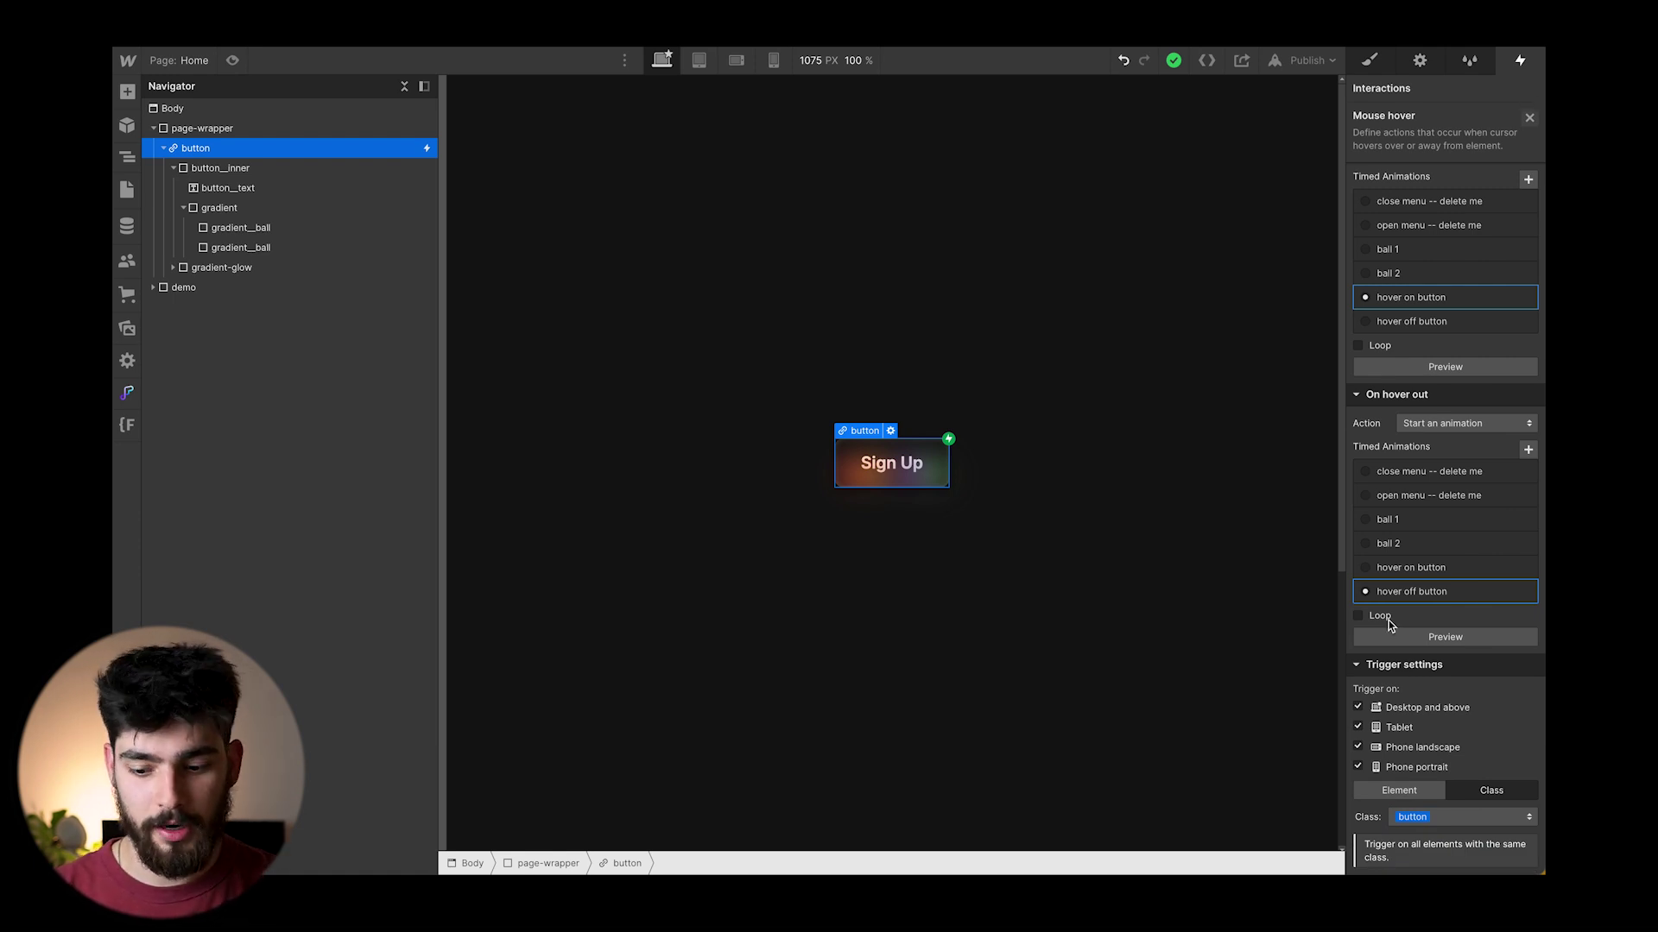
Play the 20-second ball 1 animation and check its scale steps: 1.5 at 5 s, back to 1 at 15 s
click(1529, 117)
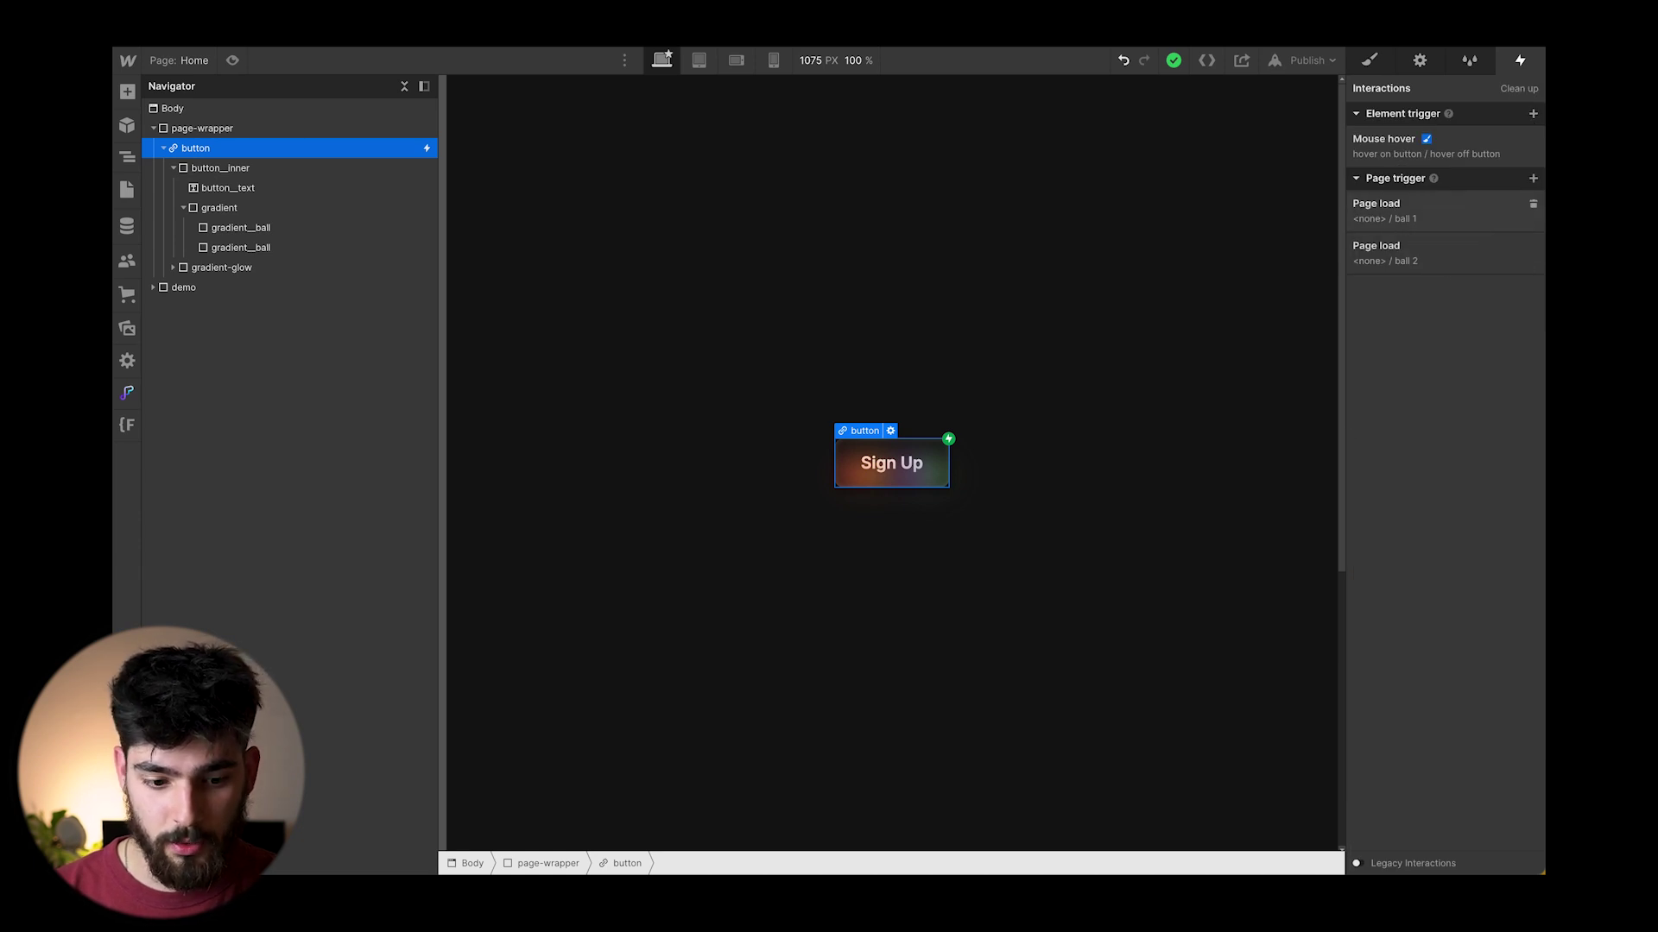
click(1403, 216)
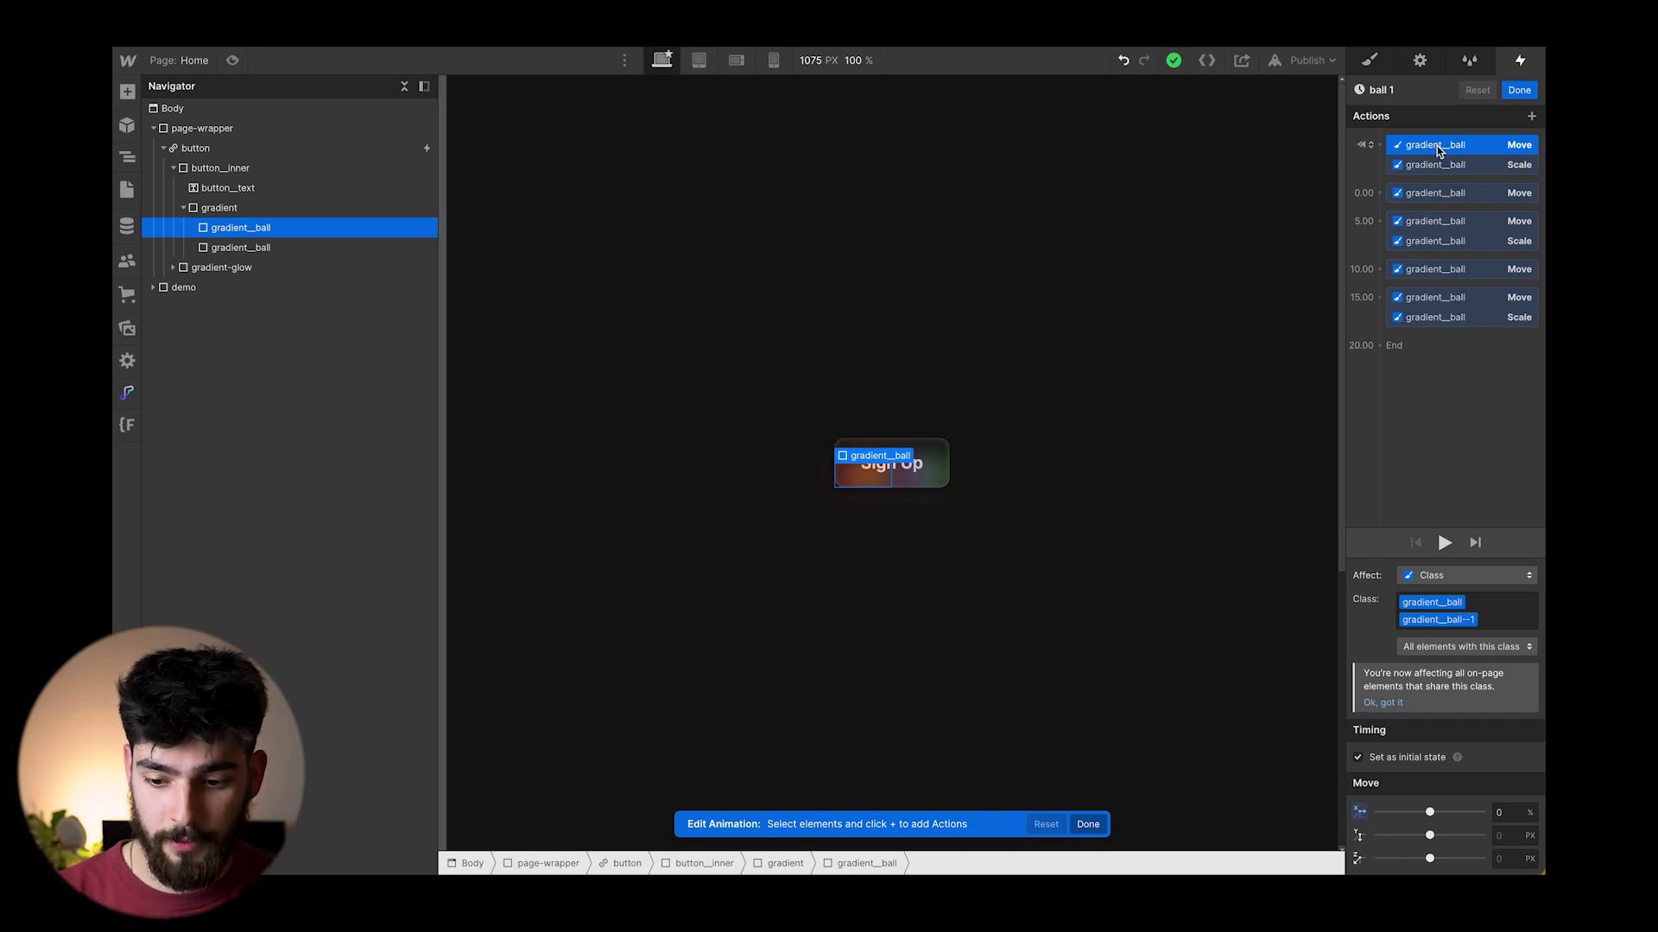
click(1444, 543)
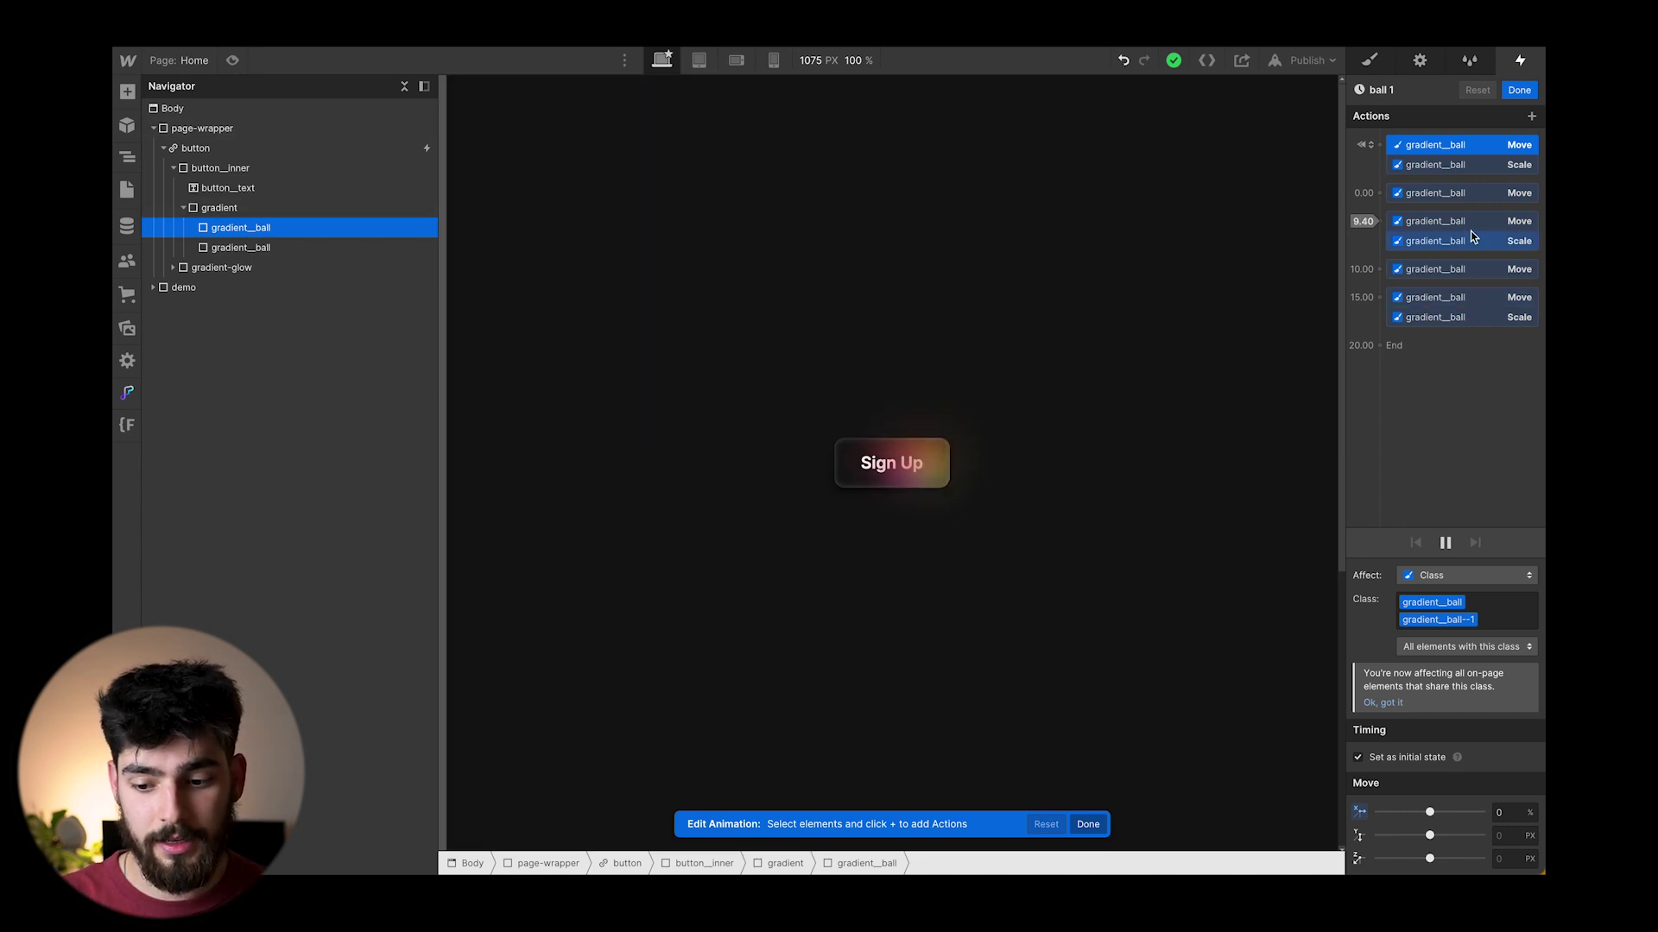
click(1478, 316)
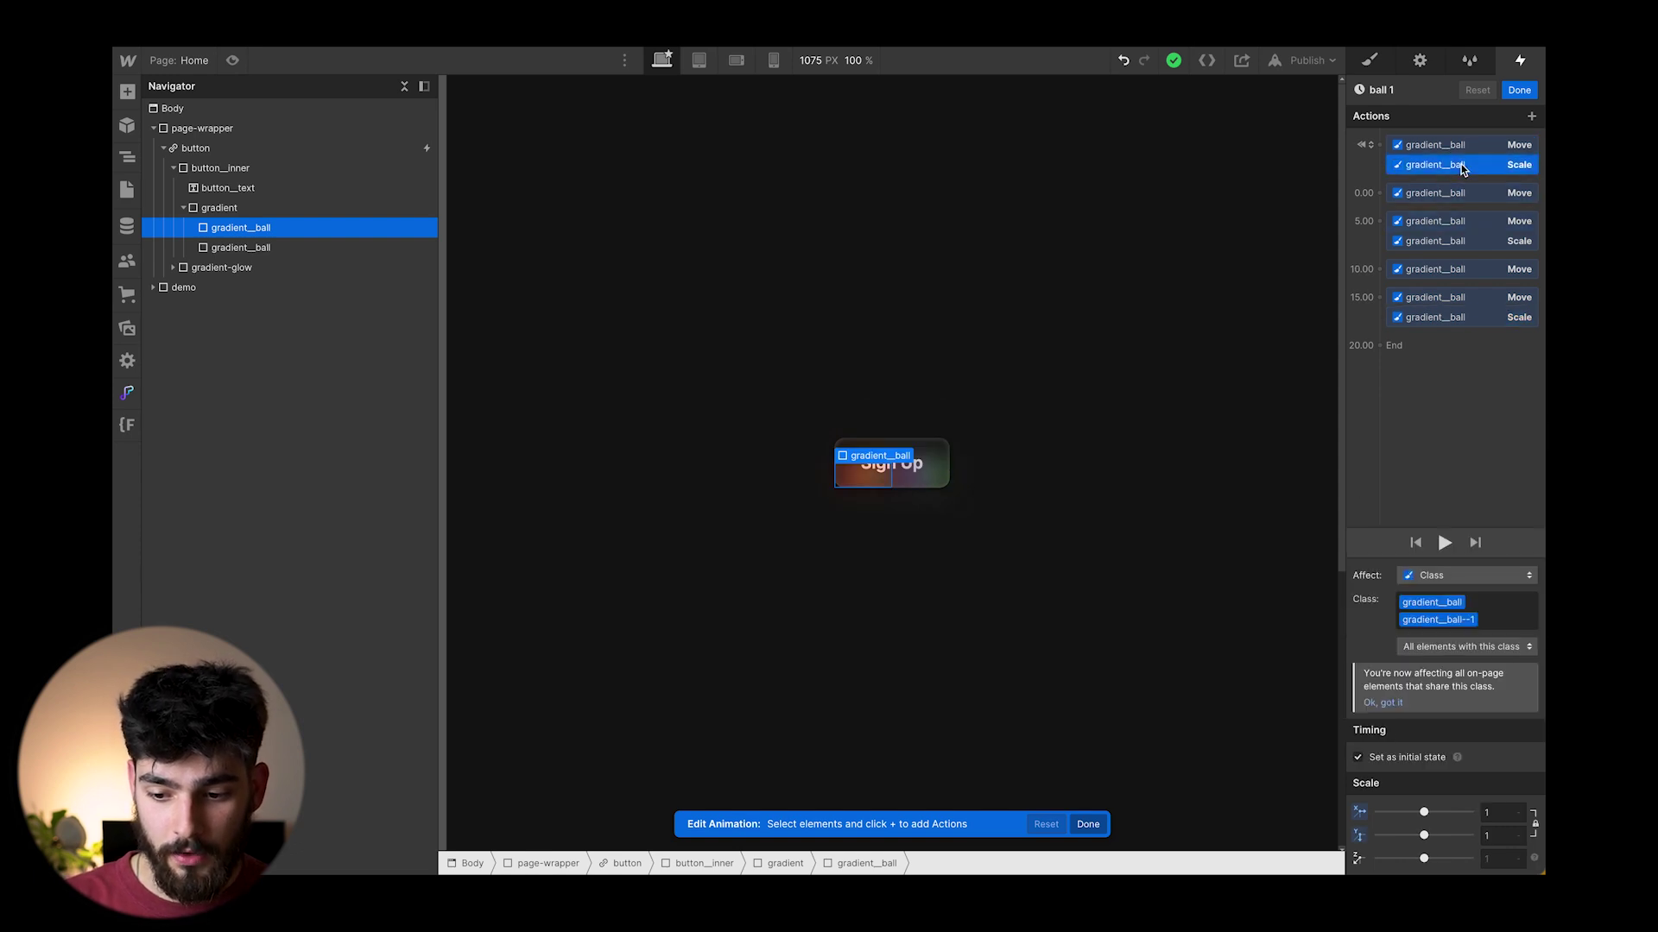
click(1436, 241)
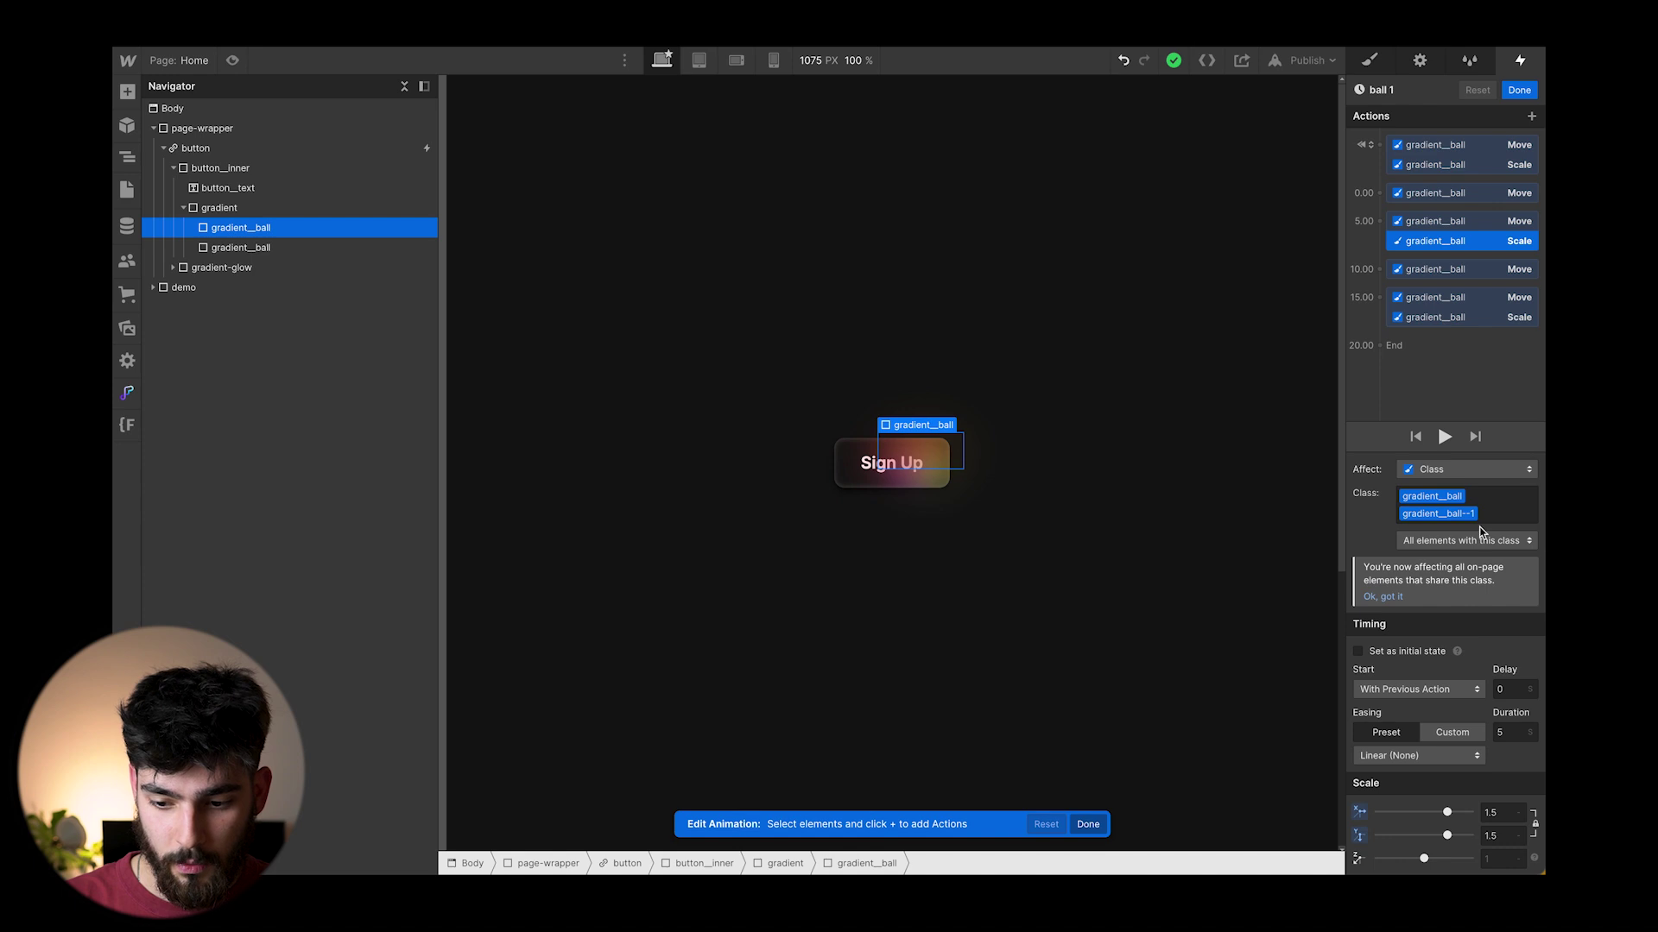
click(1465, 318)
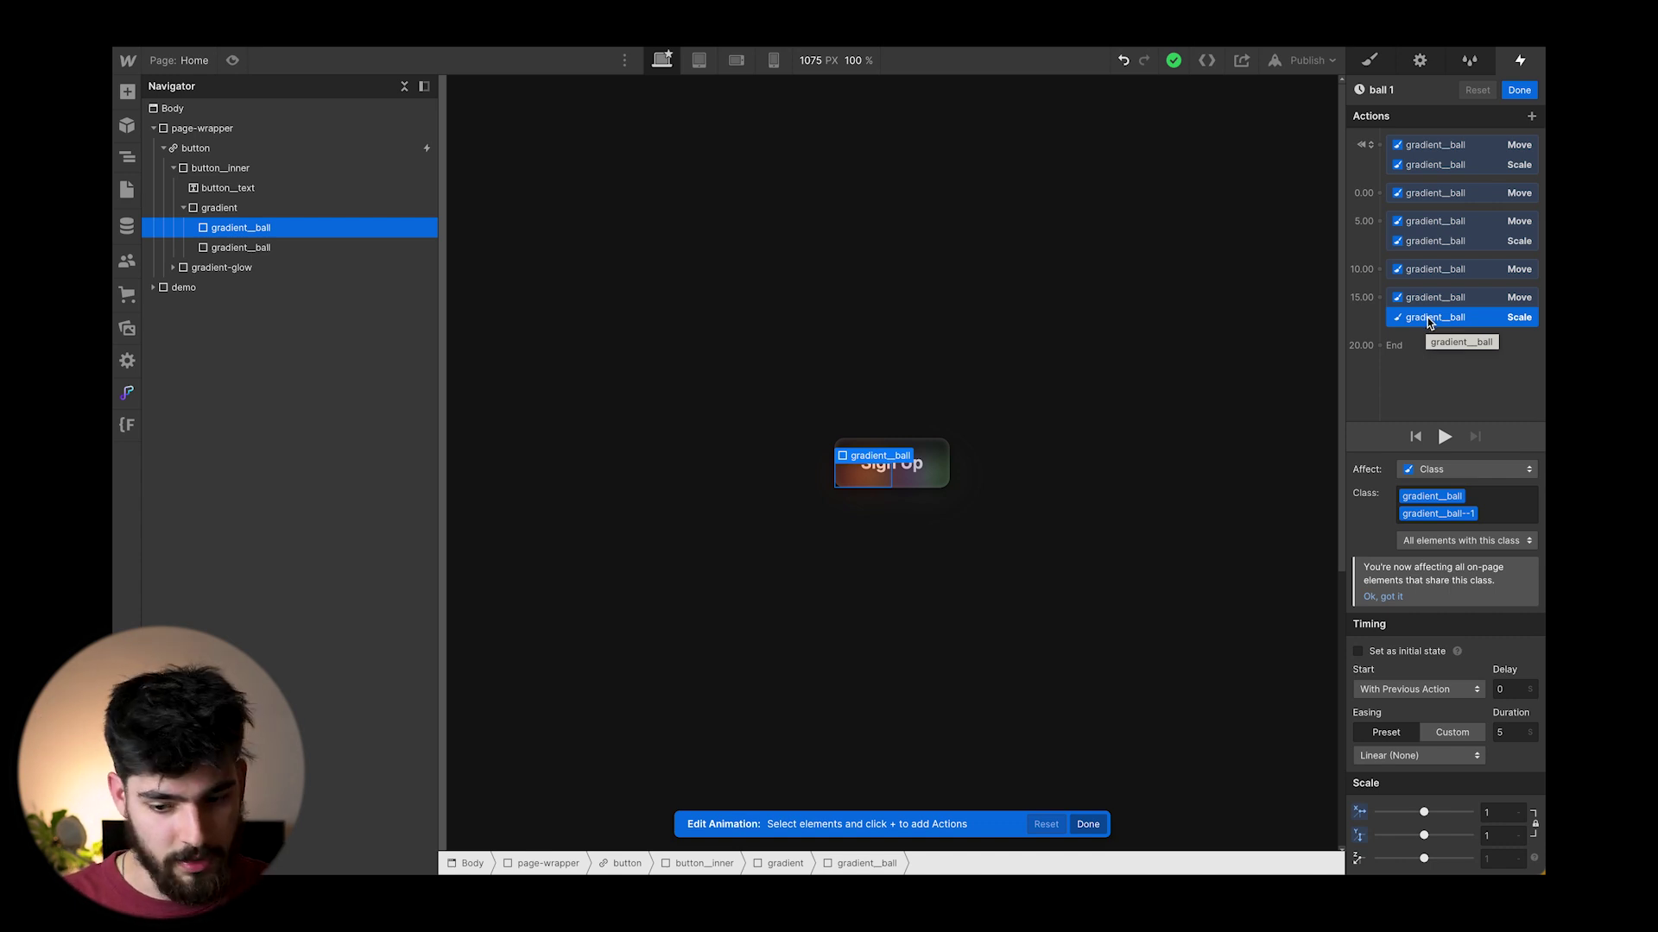
Open the second Page load trigger and play the 24-second ball 2 Move animation
click(1520, 90)
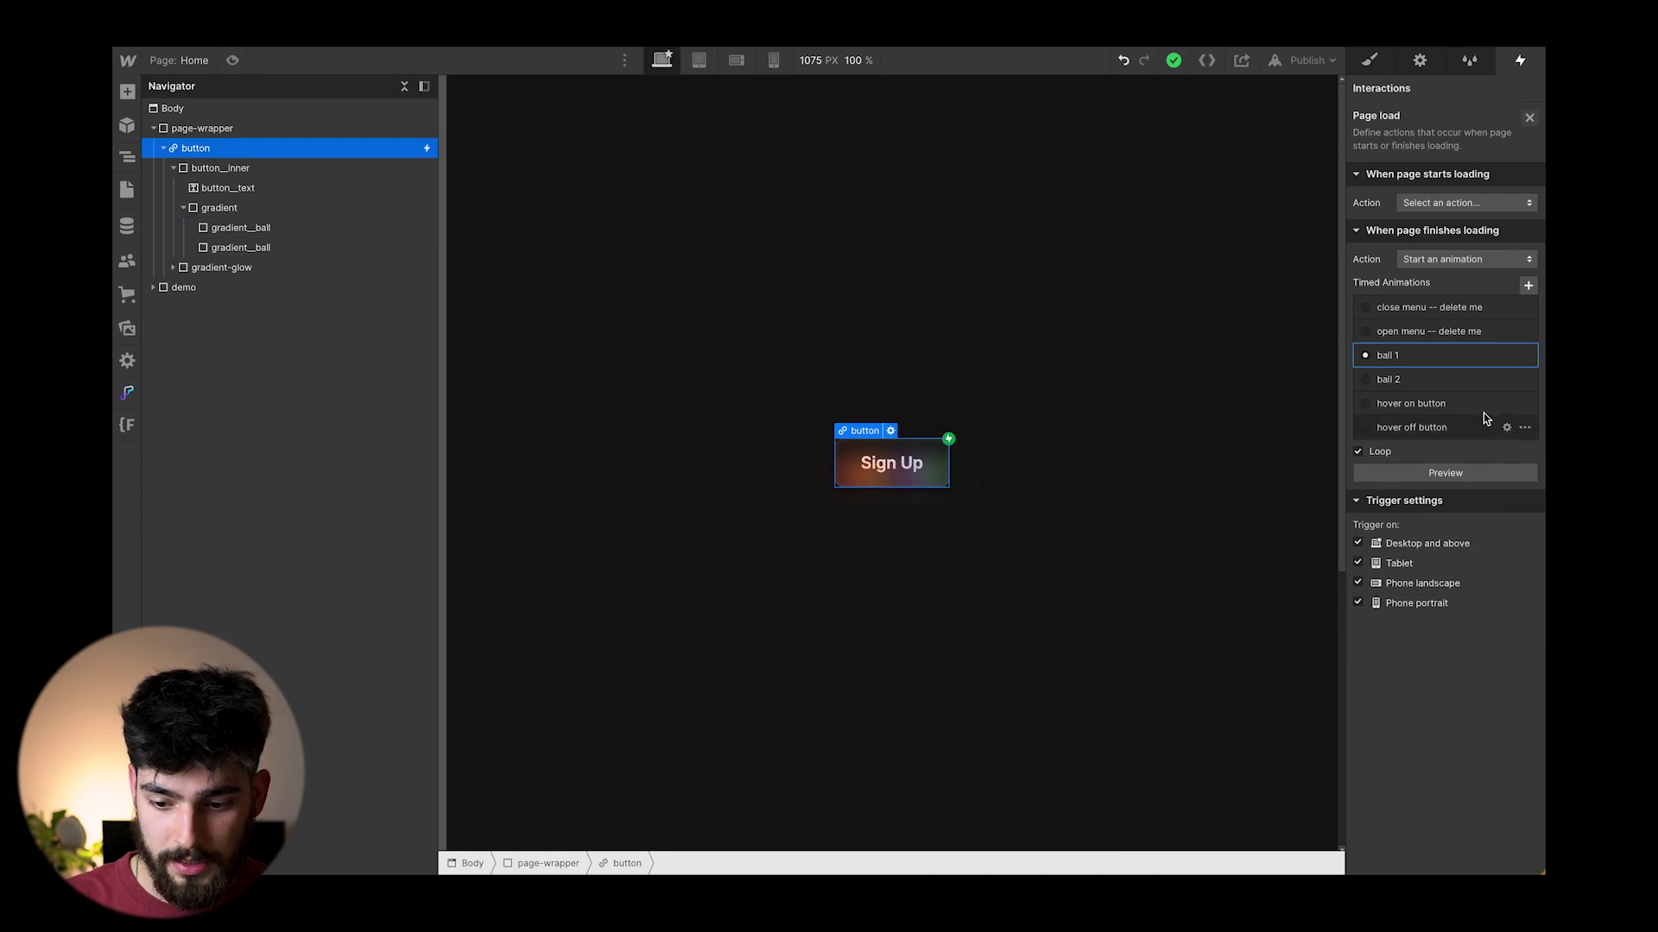
click(1529, 118)
click(1461, 256)
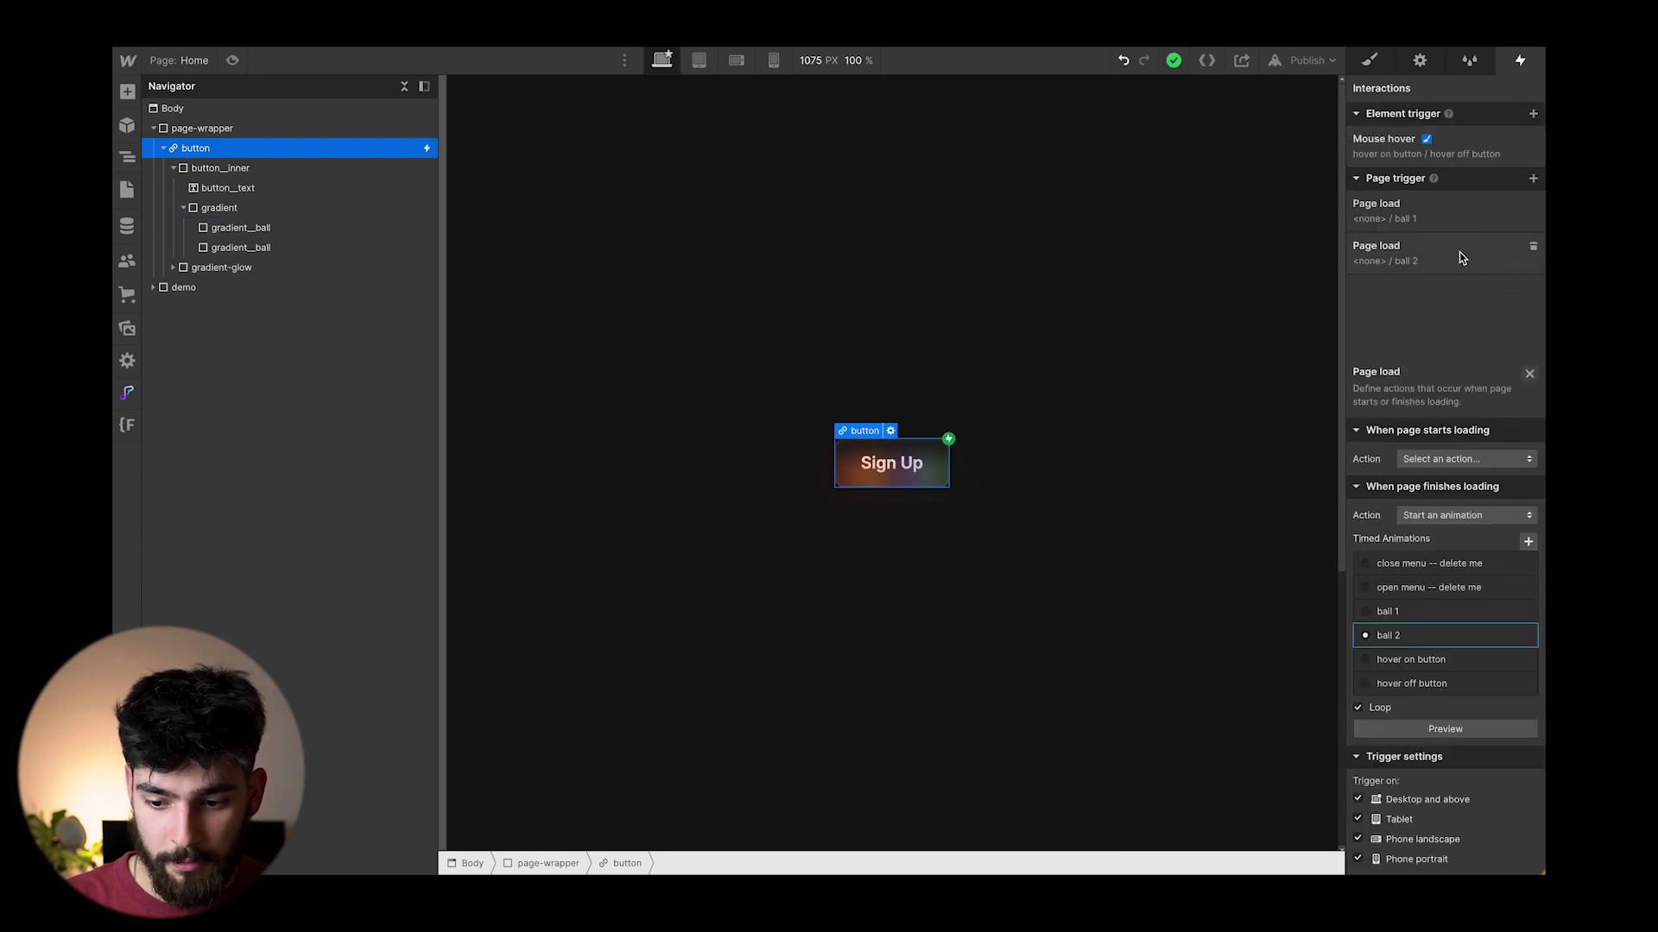
click(1506, 380)
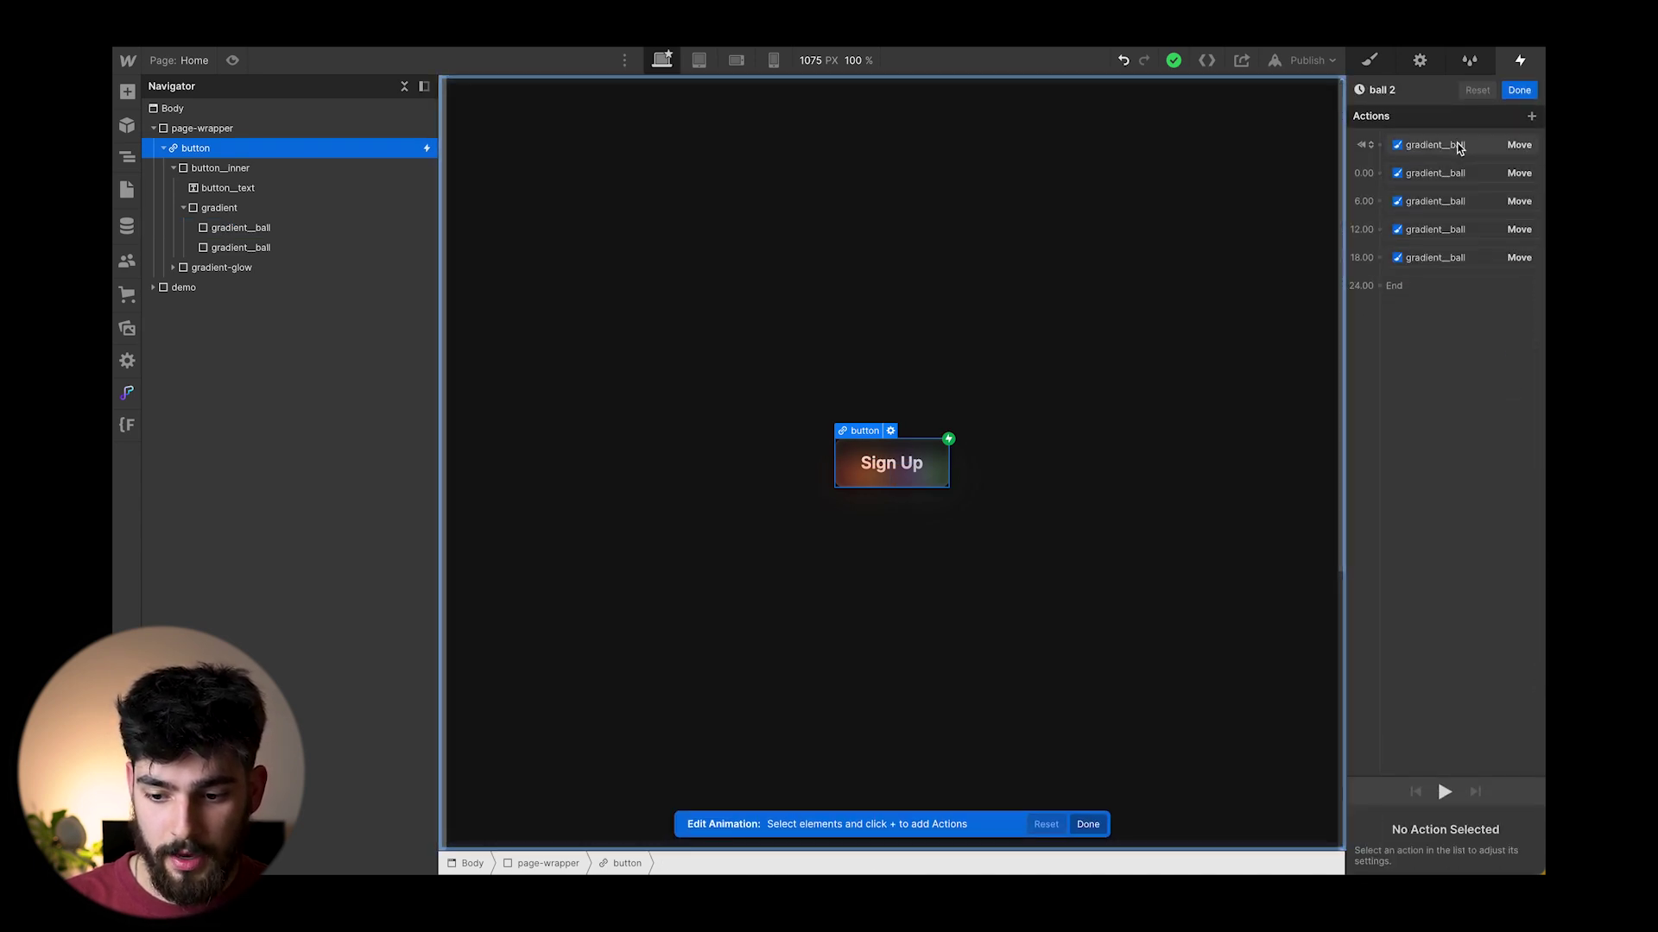
click(1459, 149)
click(1445, 543)
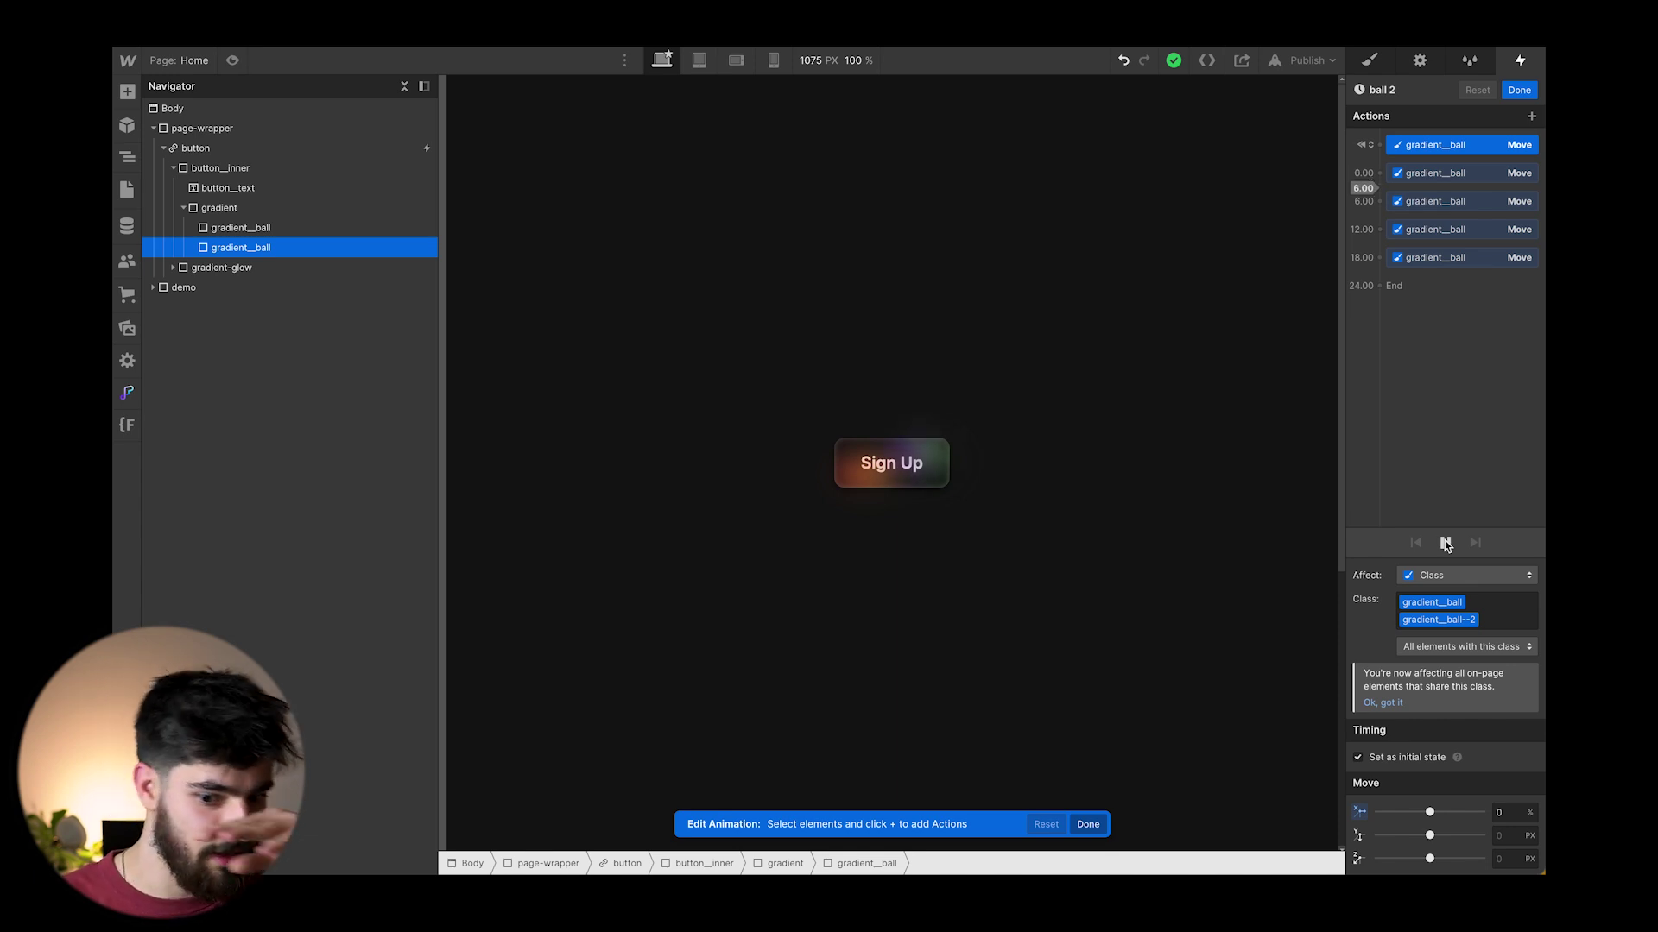
click(1519, 90)
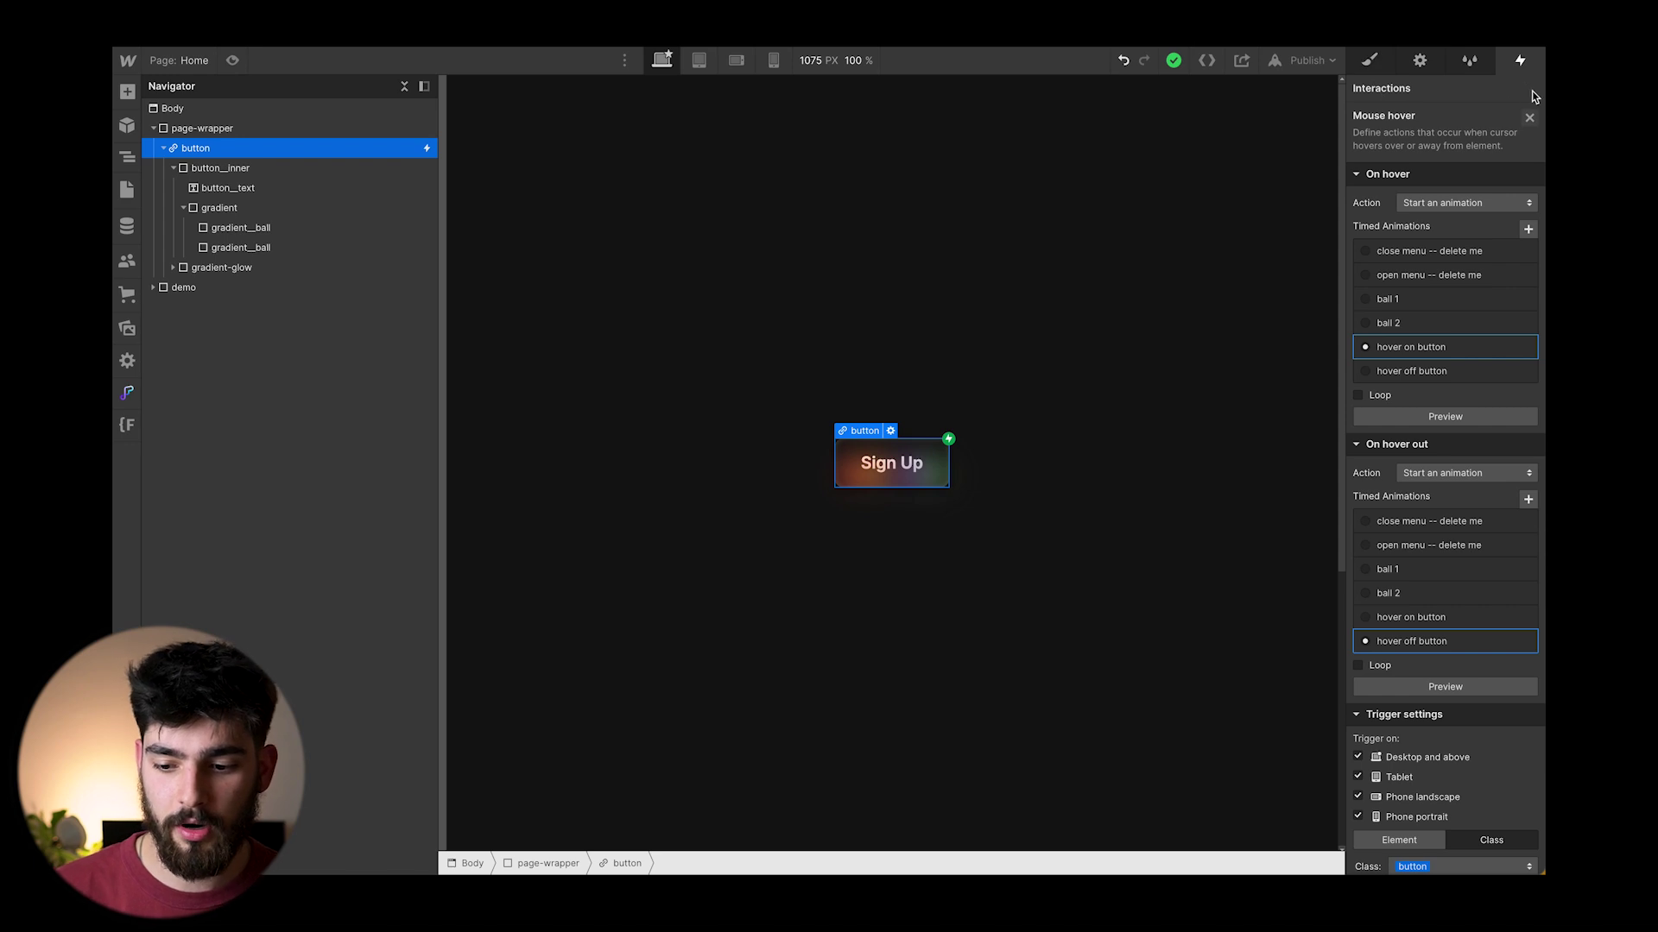
Close the Mouse hover settings and select the gradient layer in the Navigator
click(1527, 119)
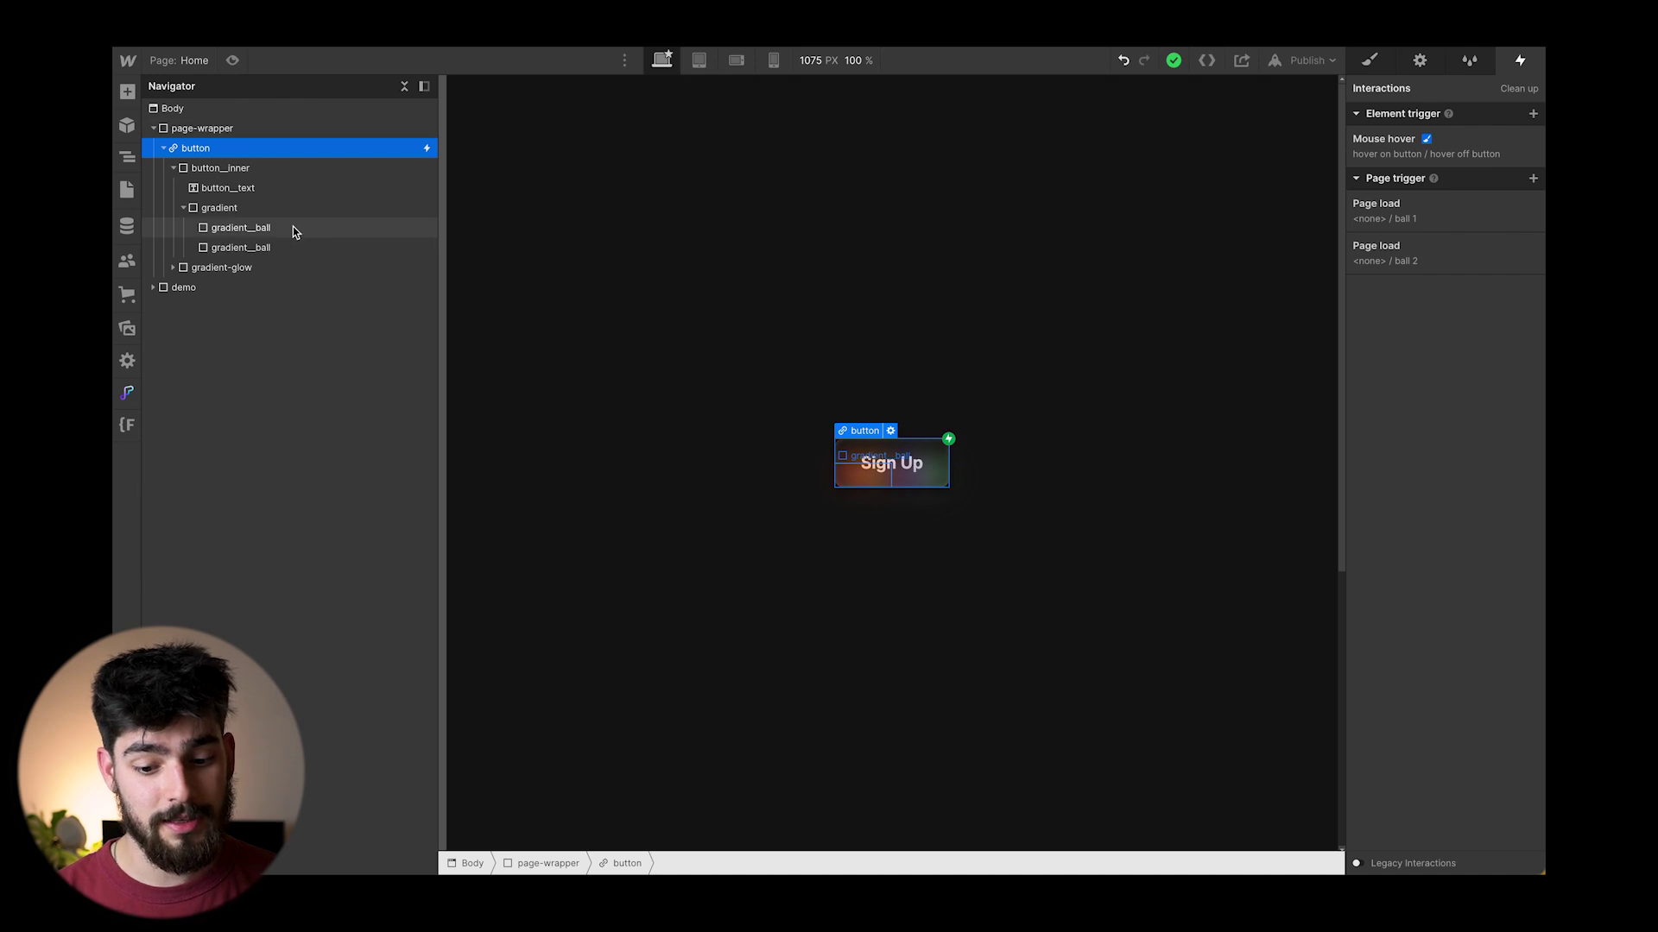
click(213, 212)
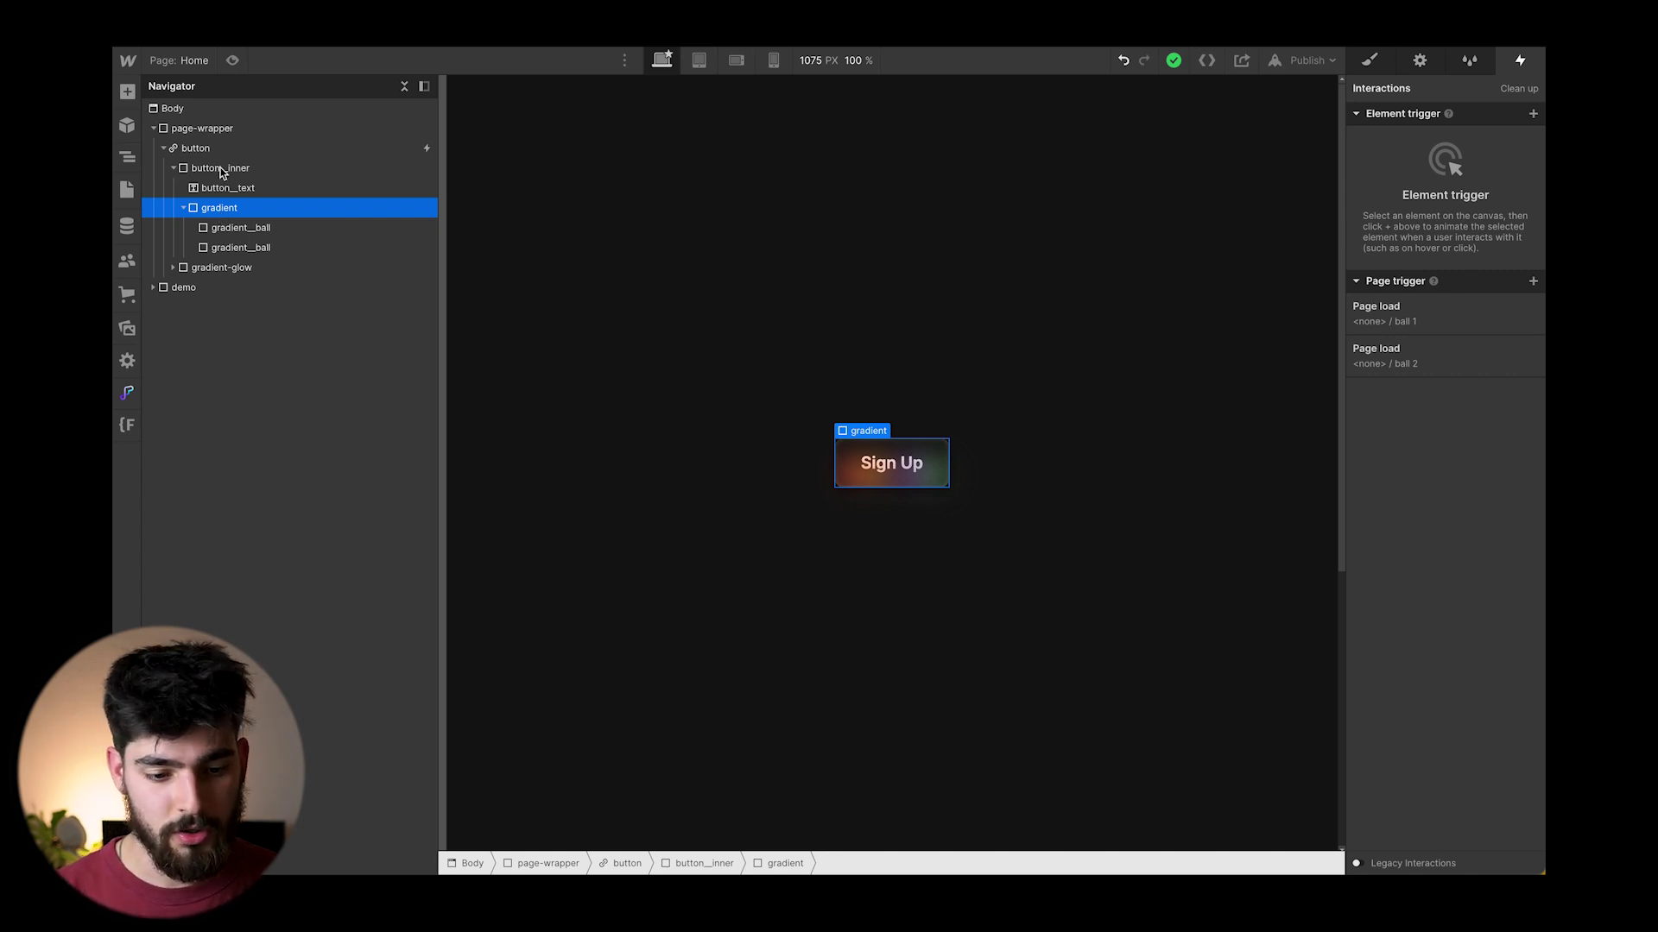
Change one linear gradient stop on the first gradient__ball to yellow #fdd938 and preview it
click(270, 229)
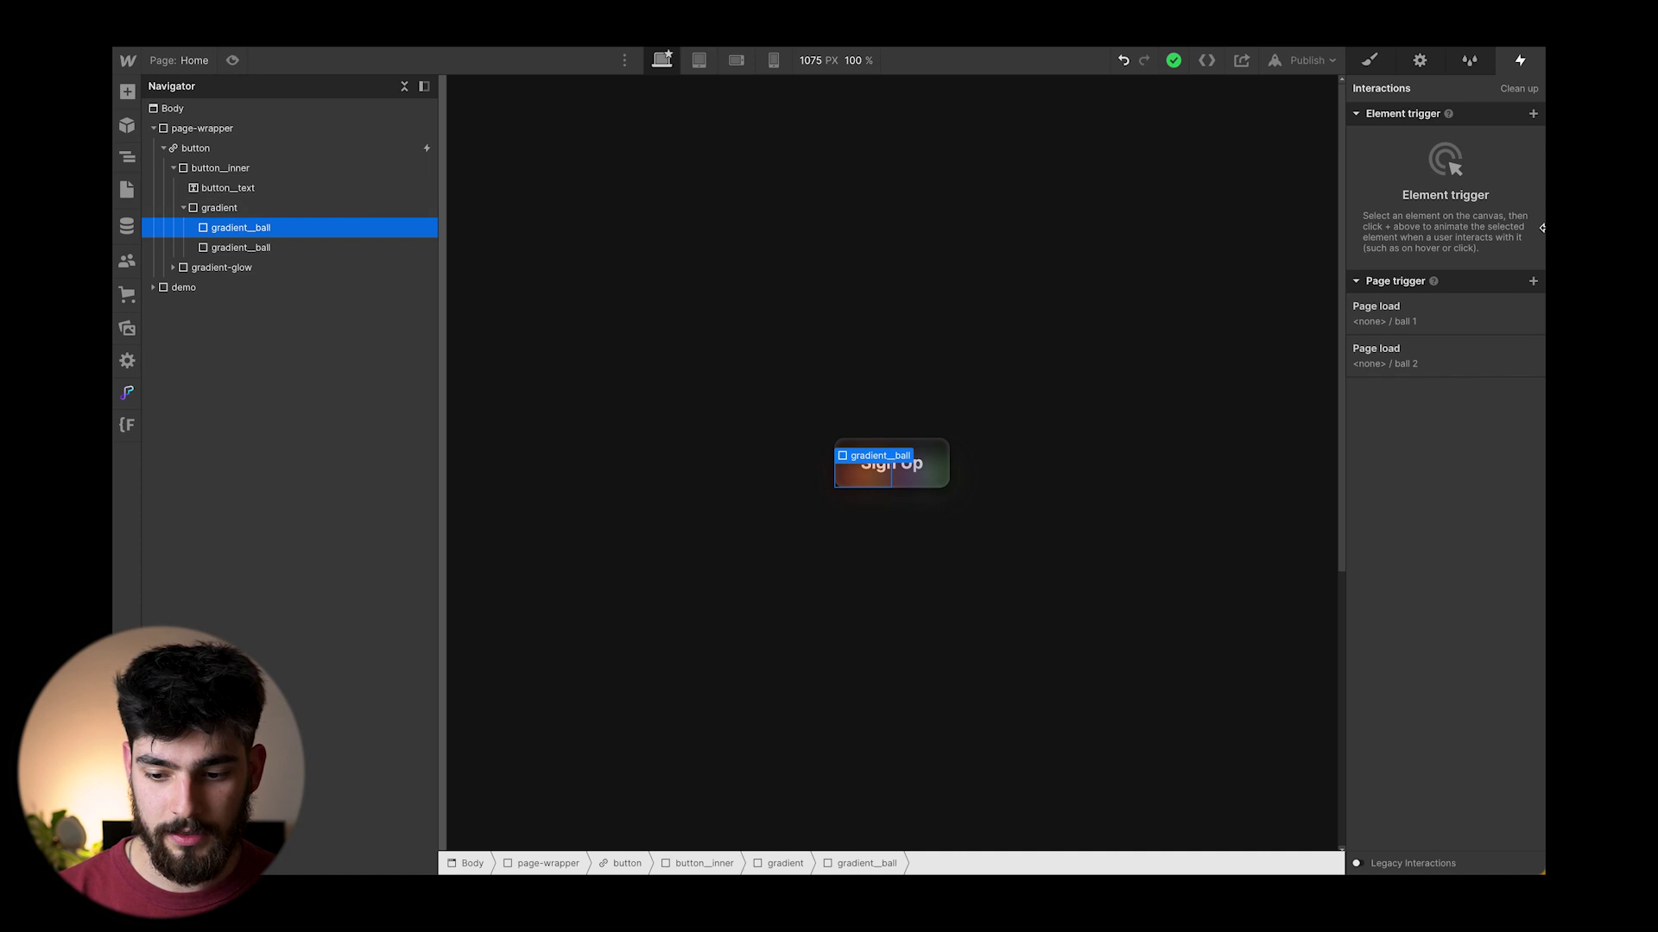
click(1370, 59)
scroll(1420, 552, down, 5)
scroll(1421, 552, down, 1)
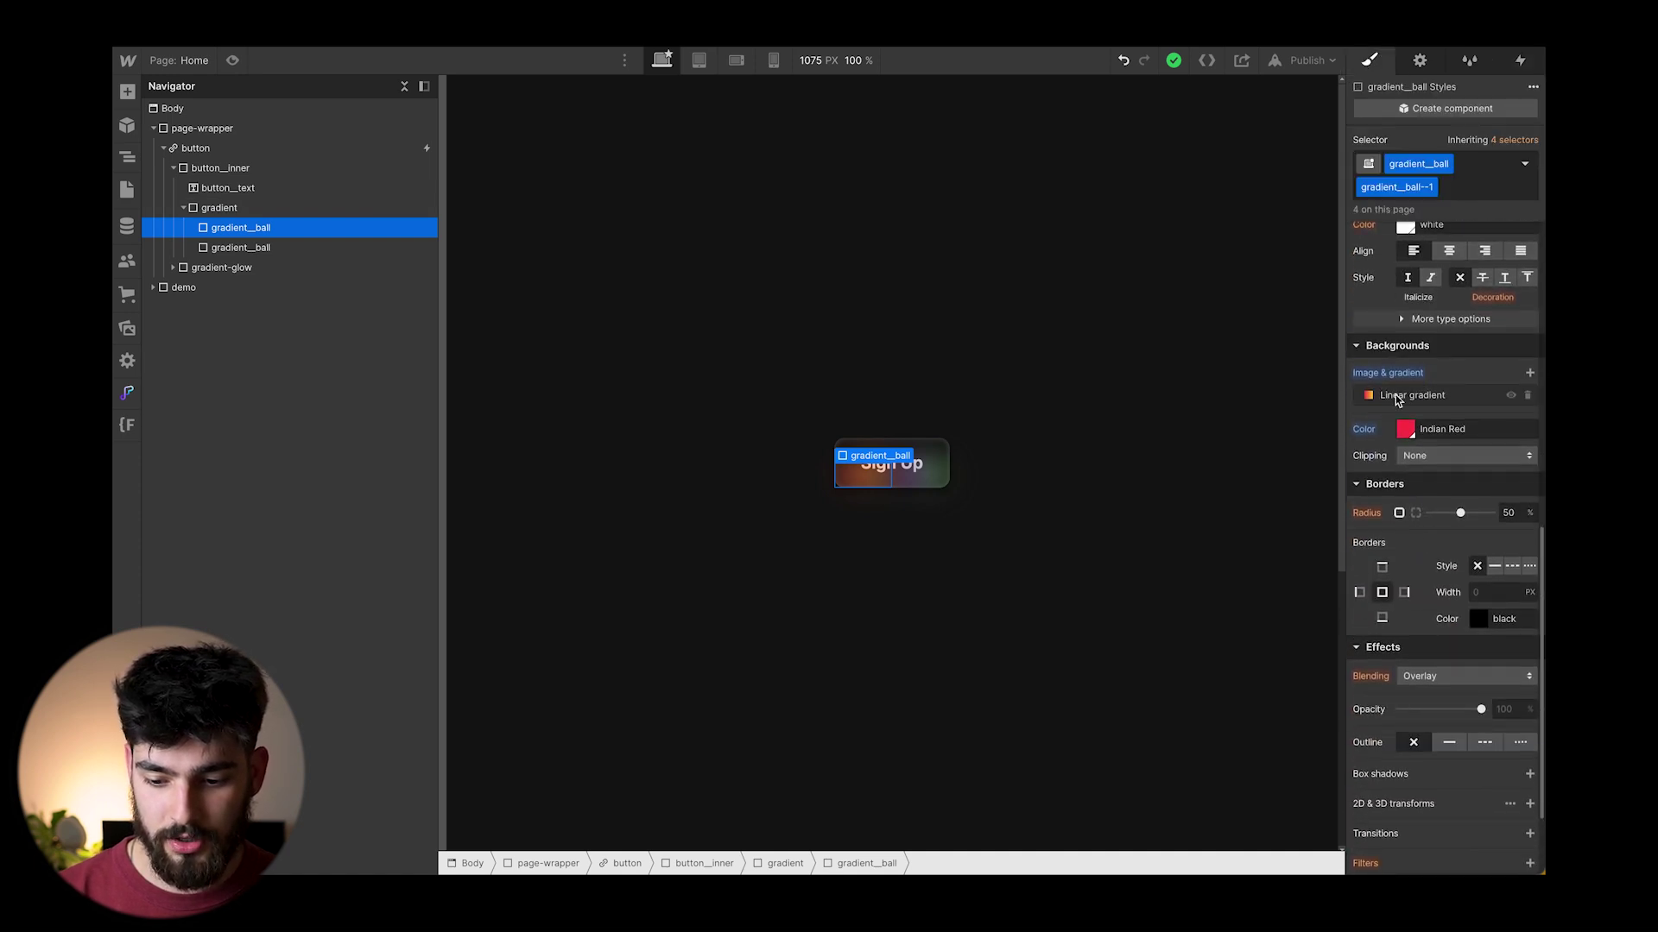
click(1395, 395)
drag(1390, 487, 1357, 489)
click(1400, 530)
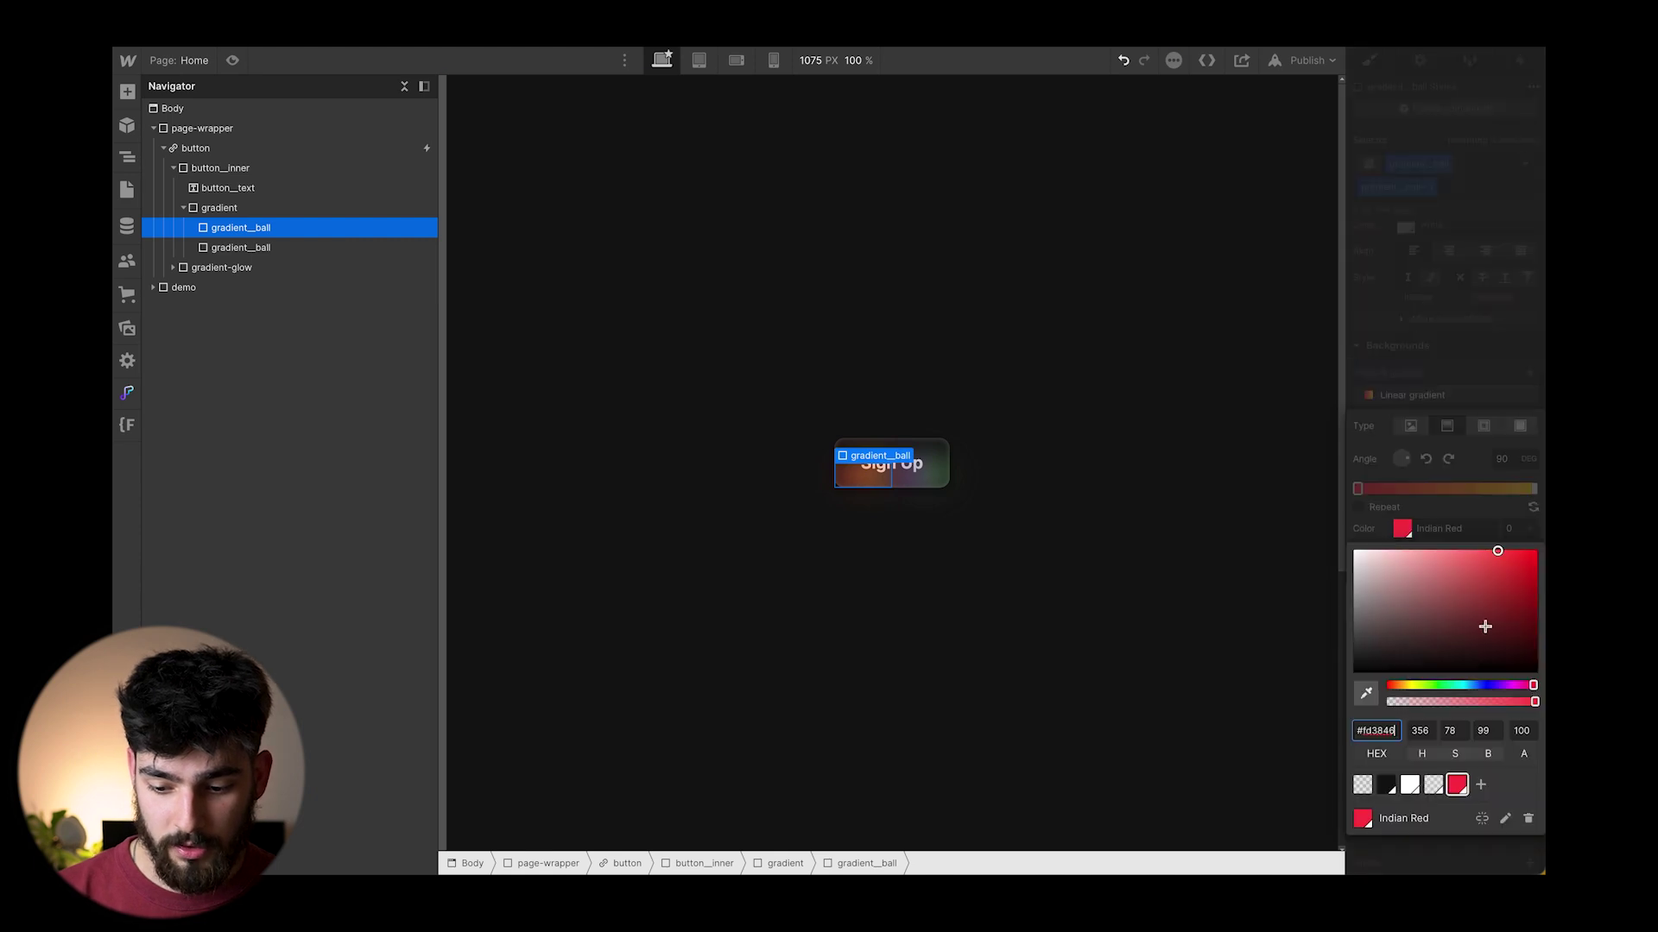
drag(1433, 686, 1408, 686)
click(1468, 374)
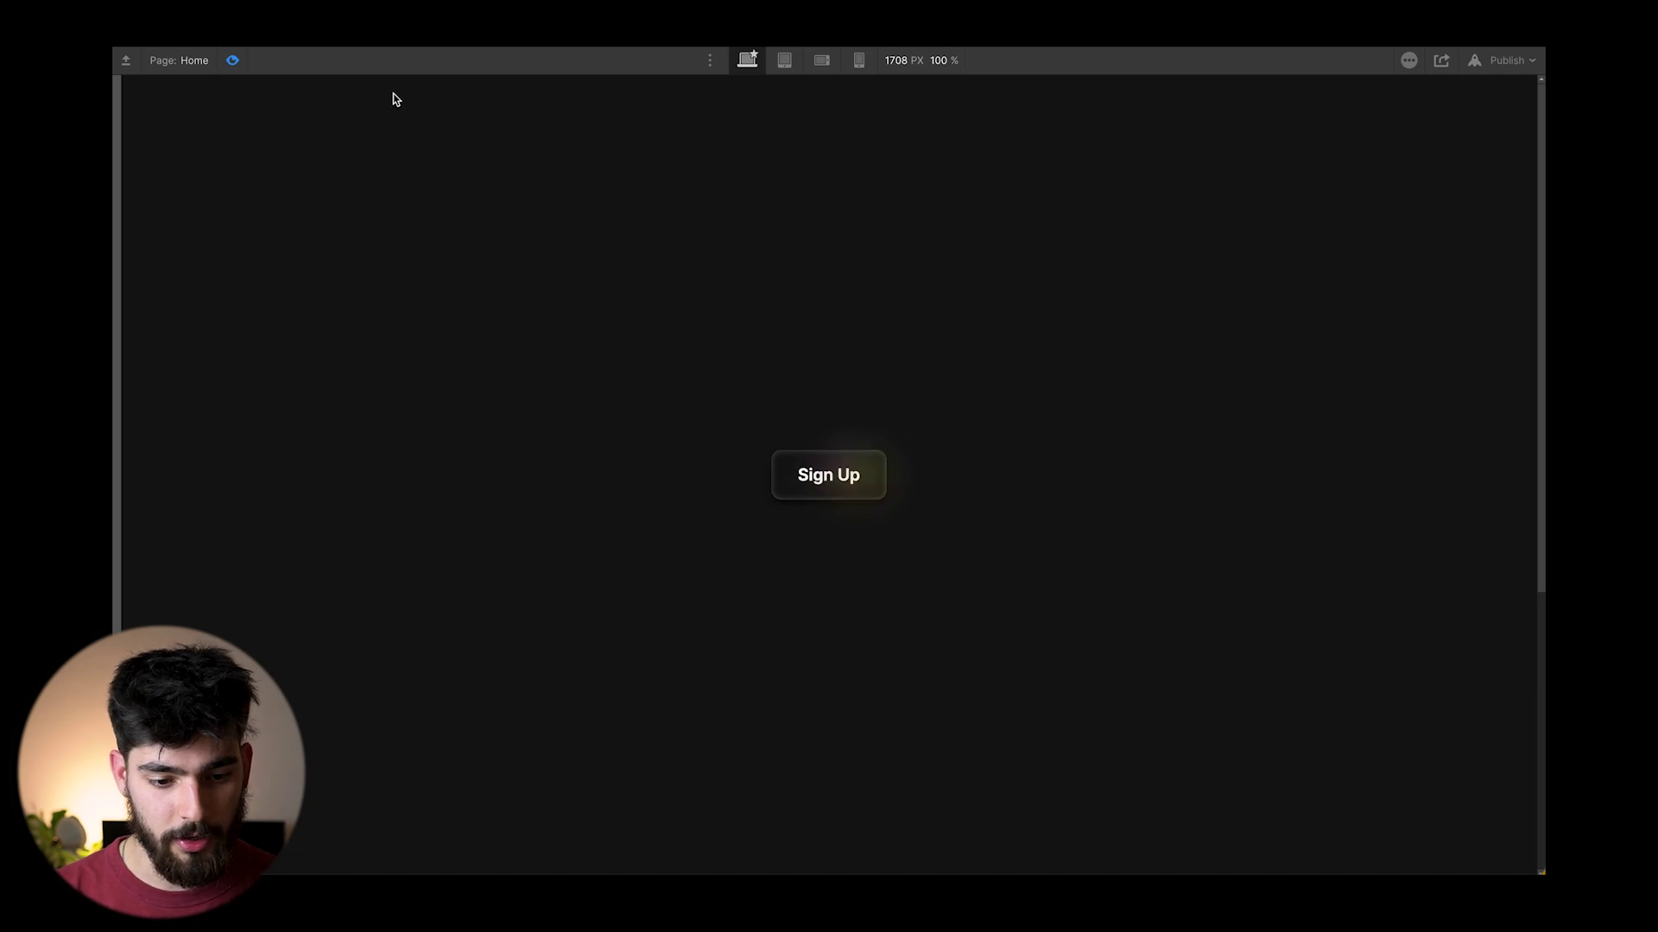
click(233, 60)
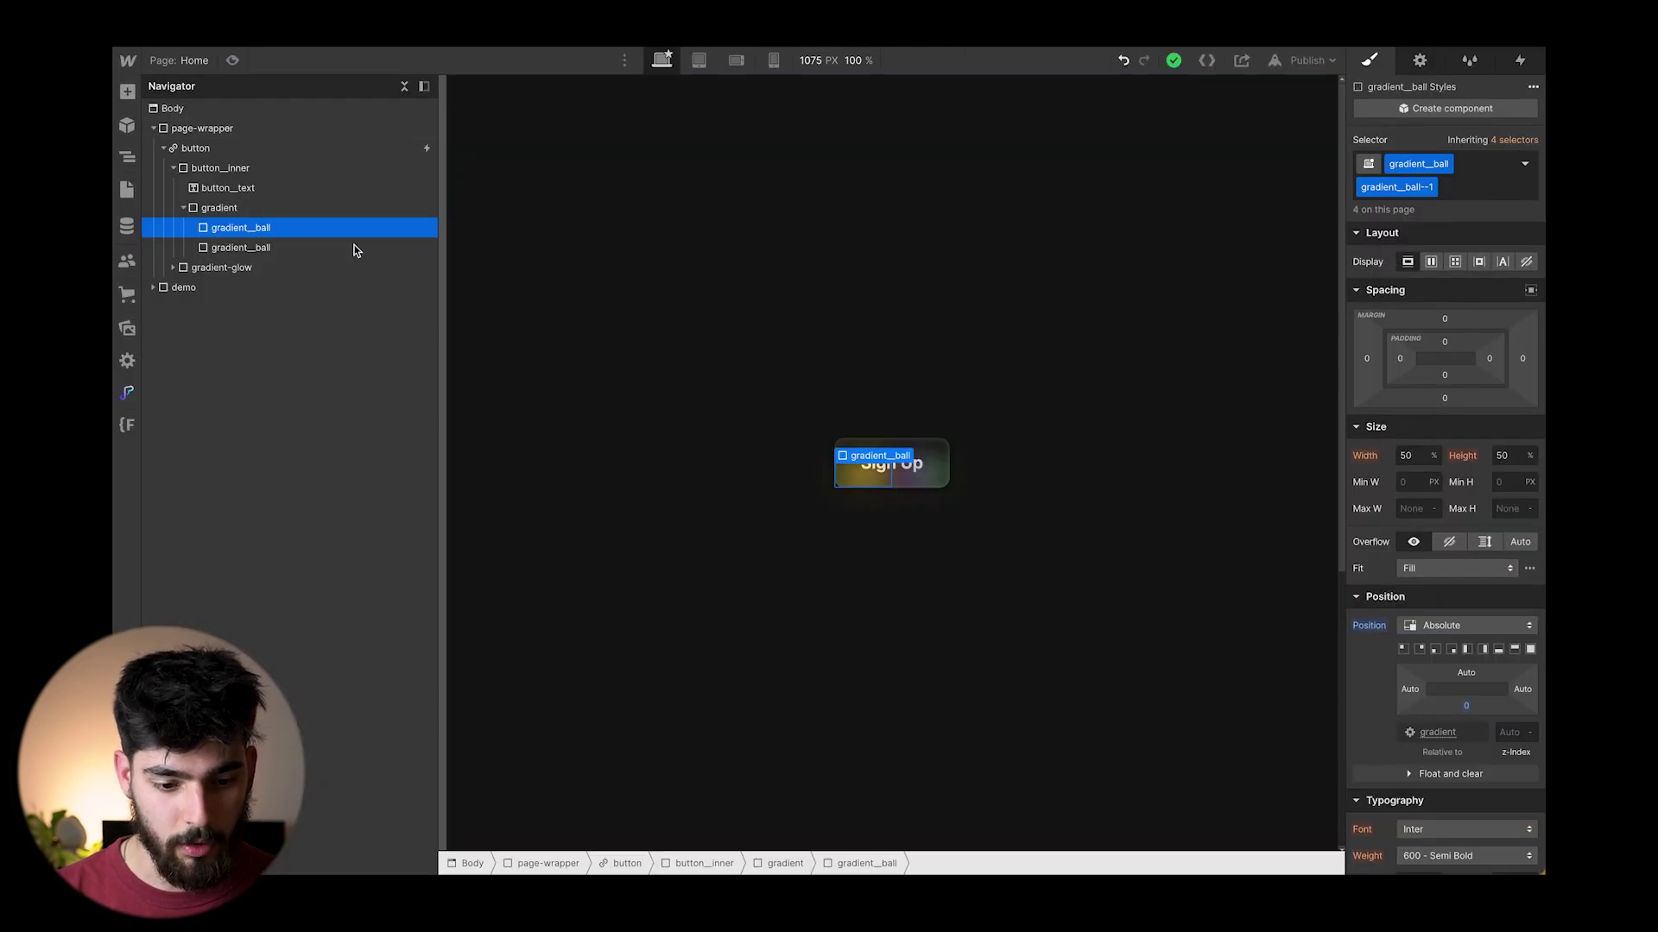
Select gradient-glow, collapse button_inner, and preview the Sign Up button's glow
click(205, 267)
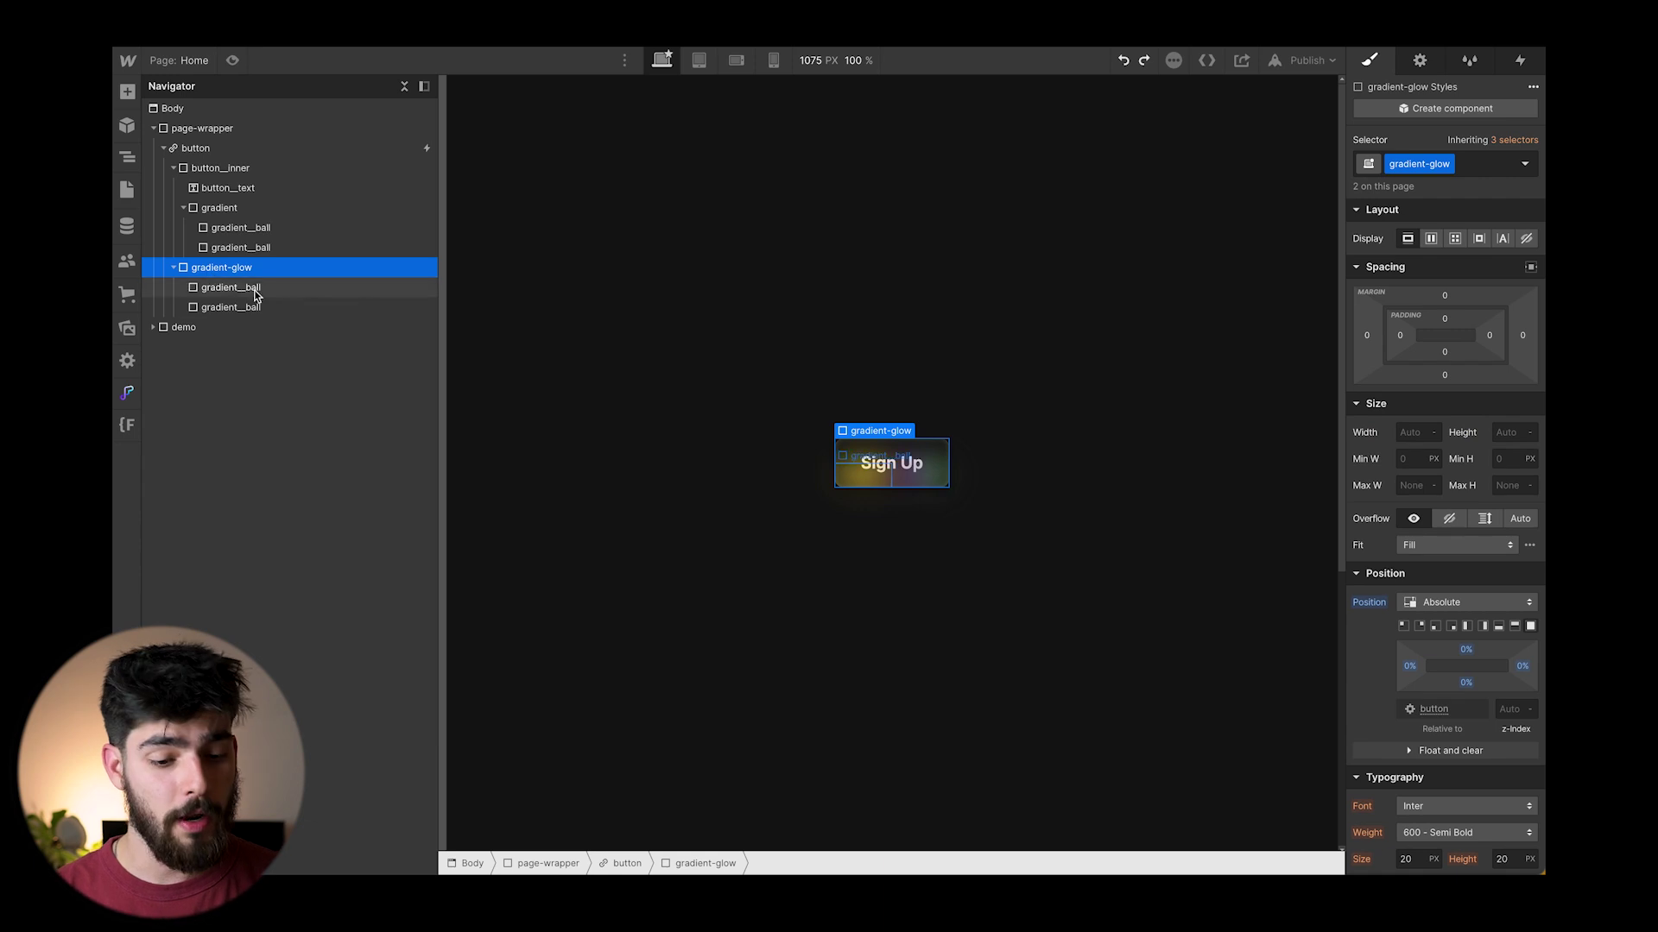
click(169, 169)
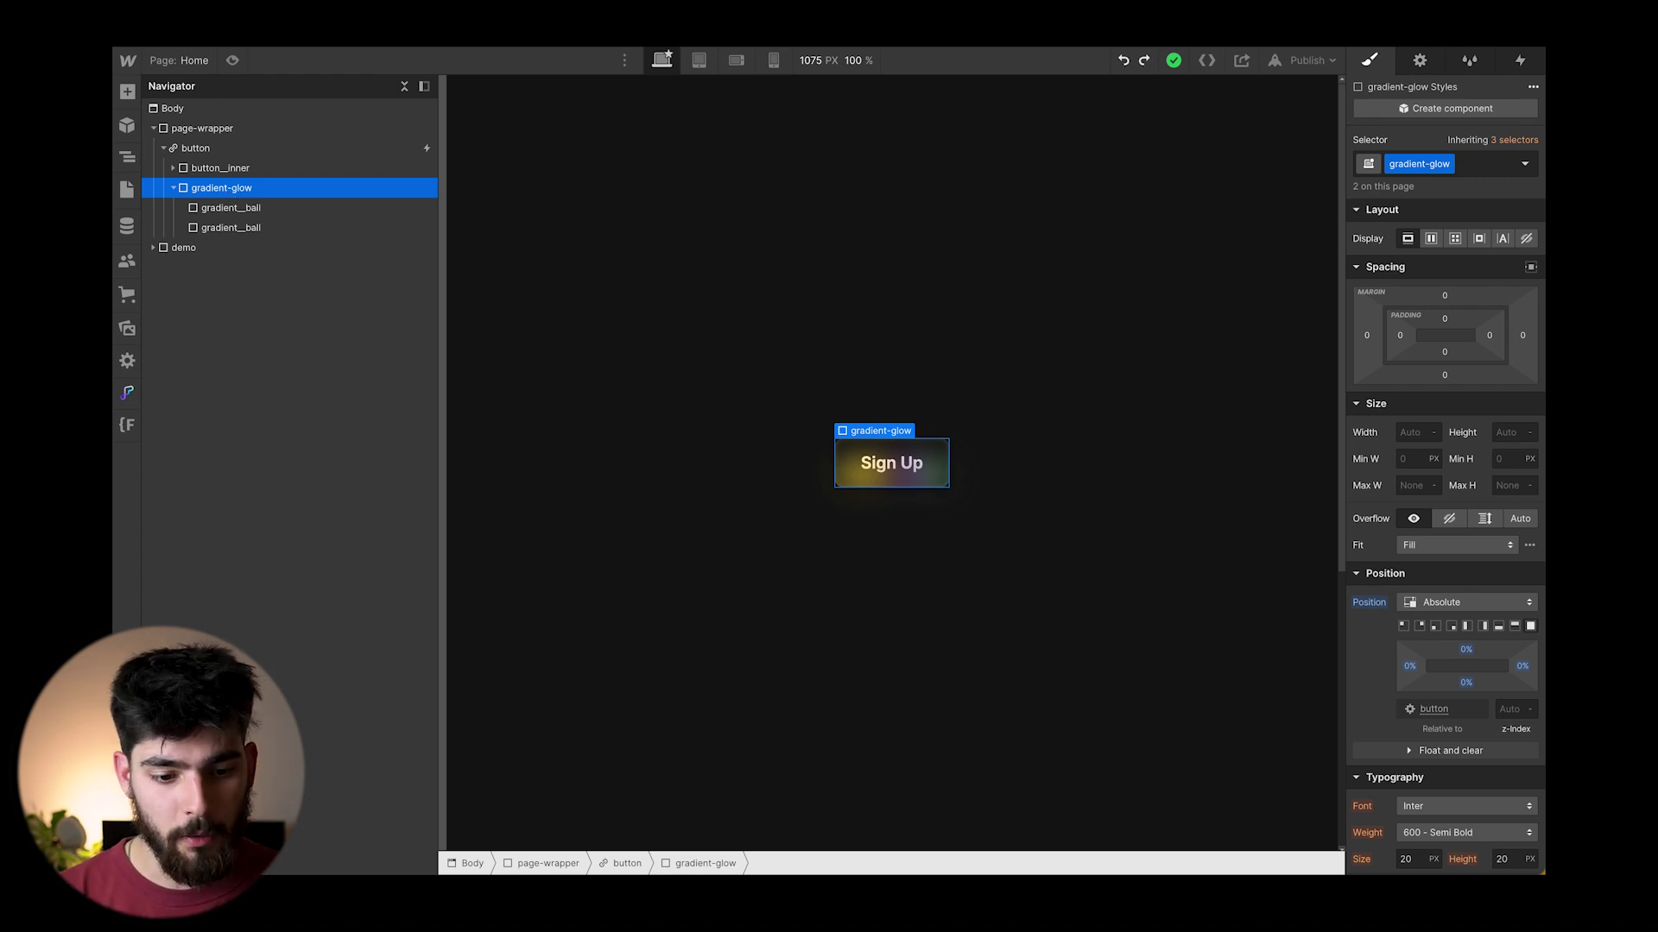
click(232, 60)
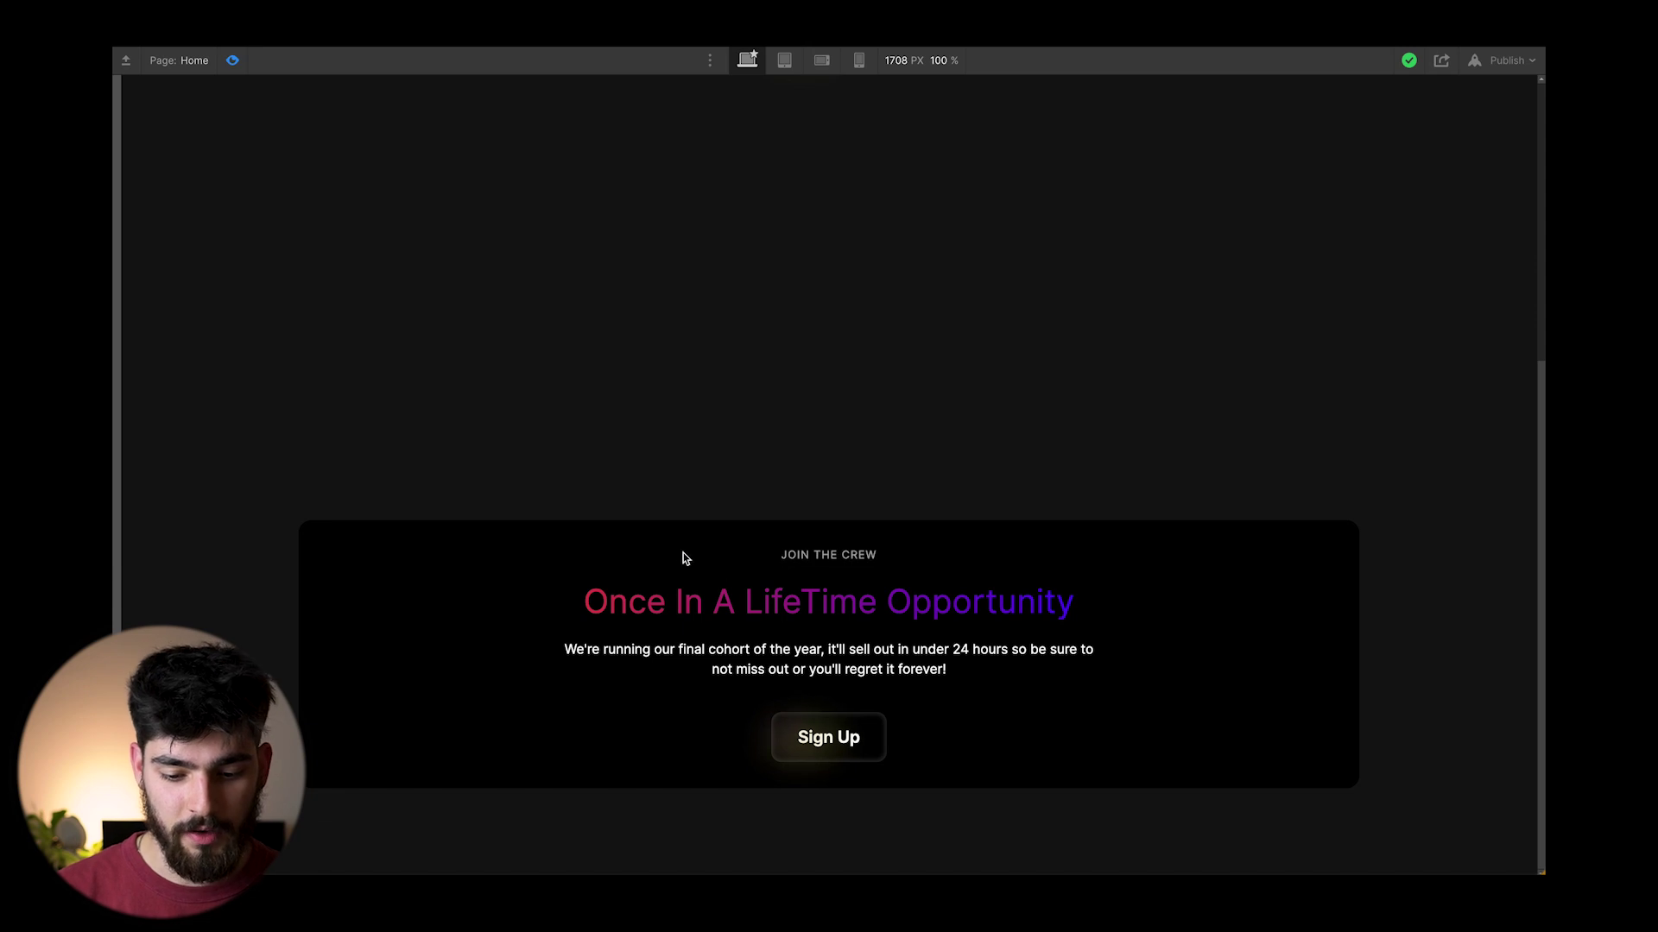
Highlight the 'Once In A LifeTime Opportunity' heading and cohort paragraph, then clear the selection
drag(594, 594, 1020, 613)
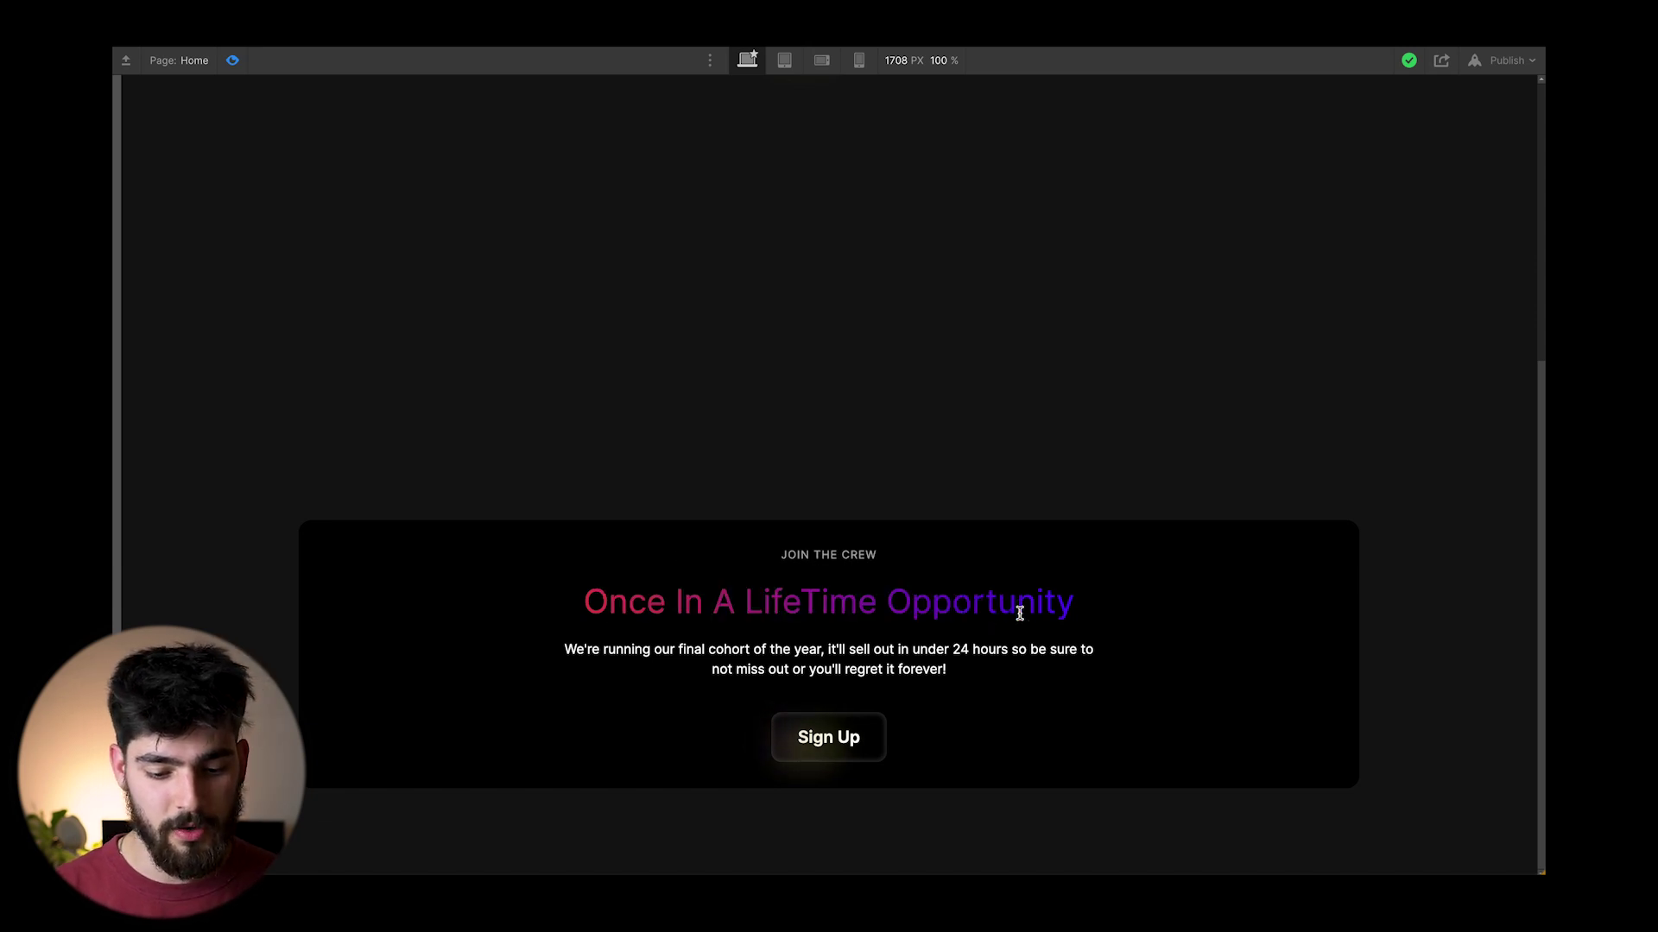
drag(584, 650, 977, 677)
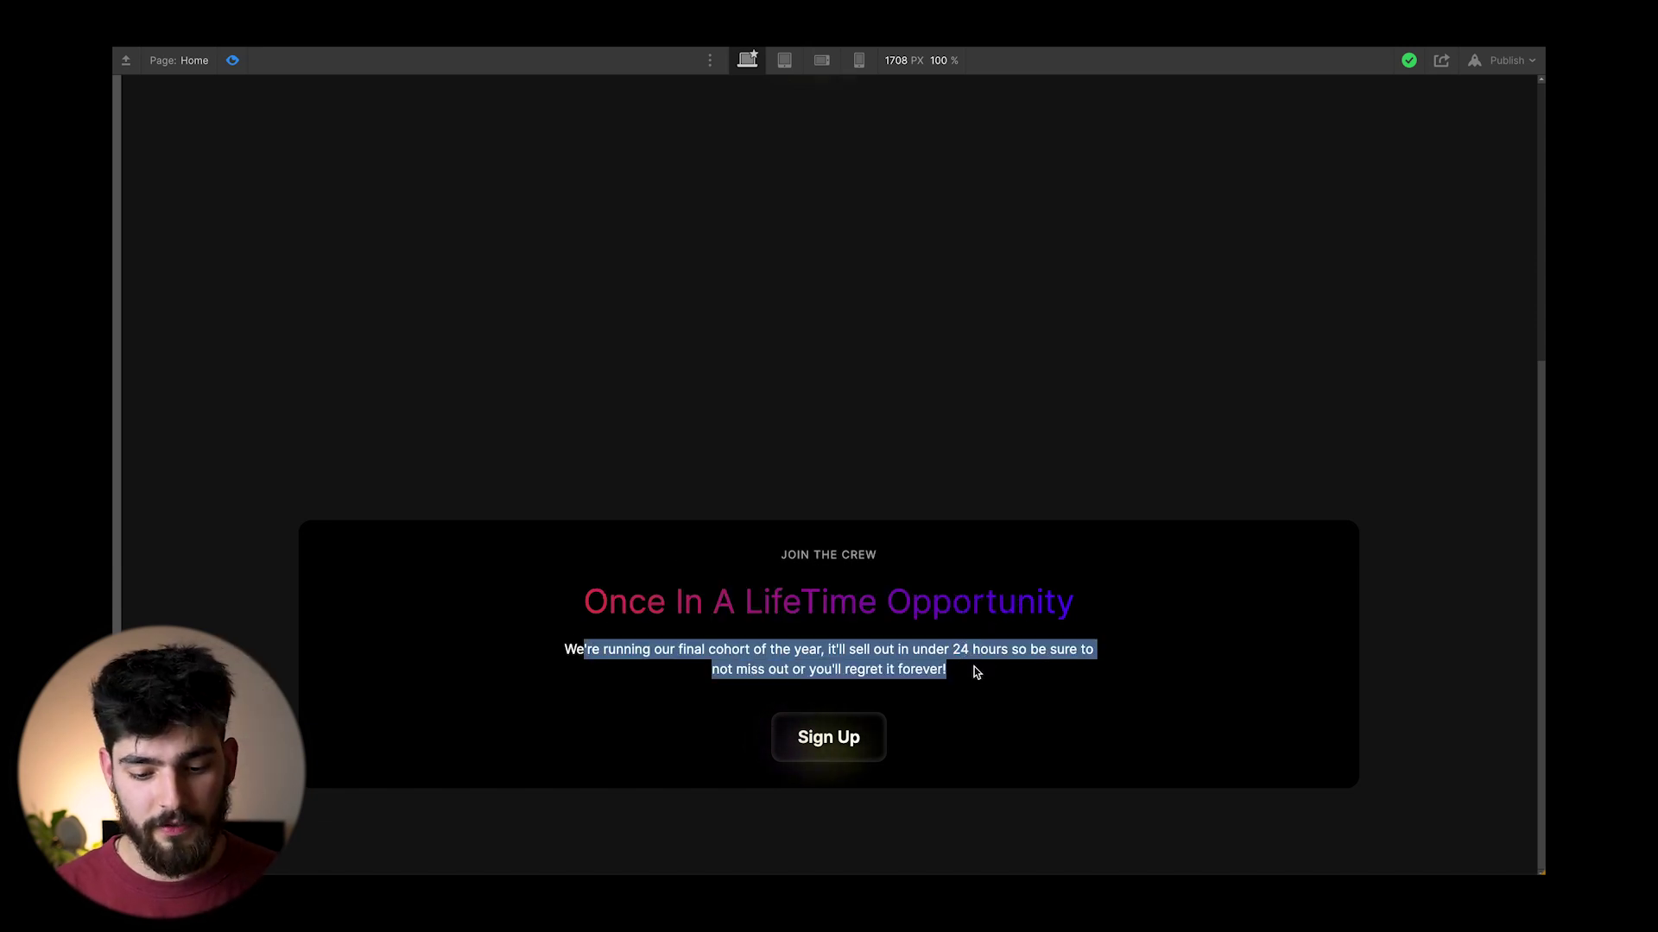
click(973, 667)
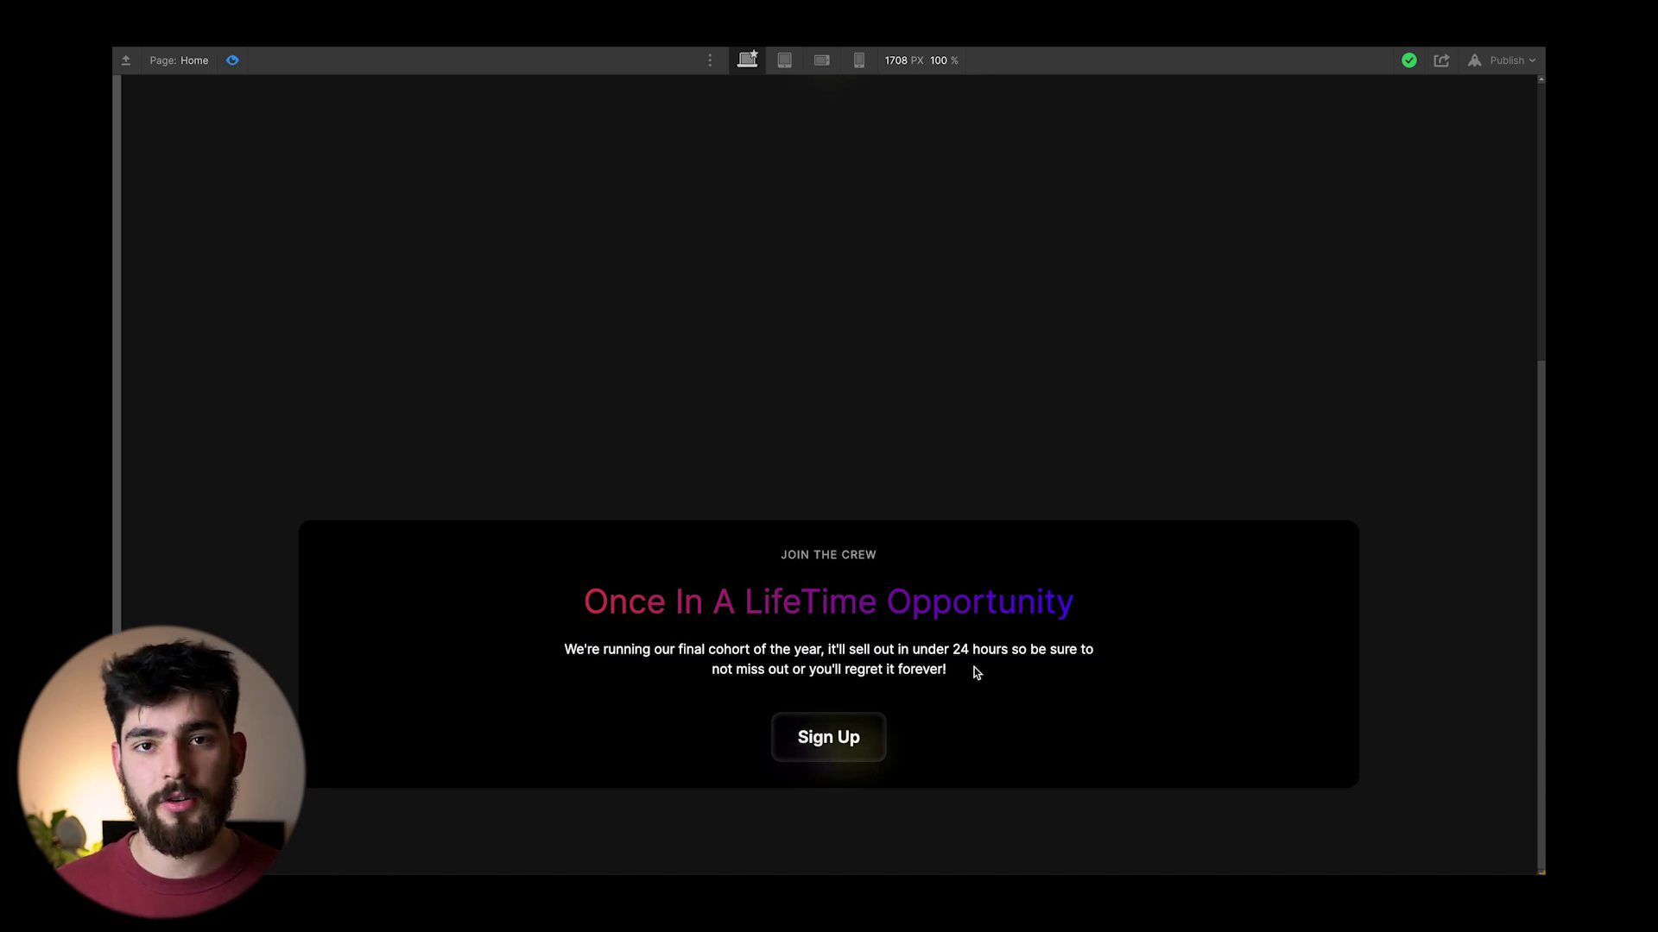